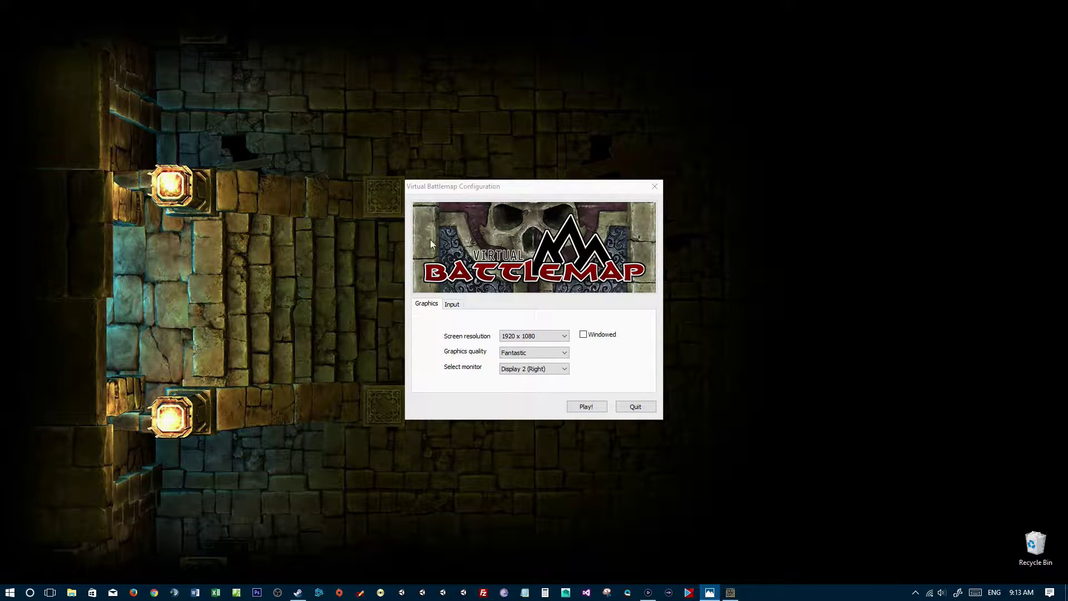
# - Launch Virtual Battlemap at 1920 x 1080 with Fantastic quality on Display 2 and start the map editor
pyautogui.moveTo(506, 188)
pyautogui.mouseDown()
pyautogui.moveTo(455, 186)
pyautogui.moveTo(231, 91)
pyautogui.moveTo(139, 32)
pyautogui.moveTo(431, 144)
pyautogui.moveTo(504, 185)
pyautogui.mouseUp()
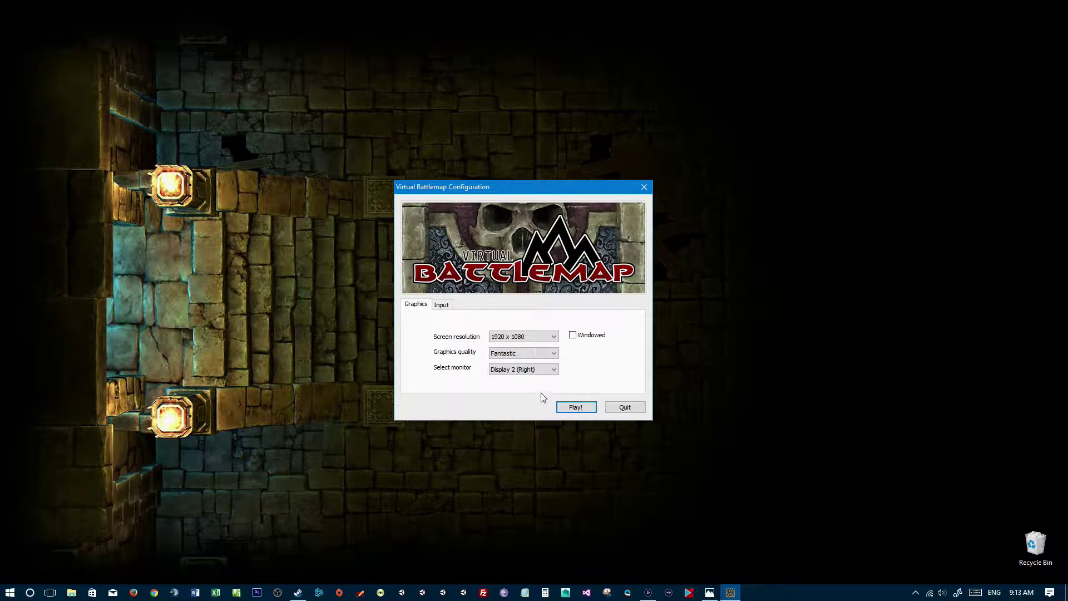
pyautogui.click(569, 407)
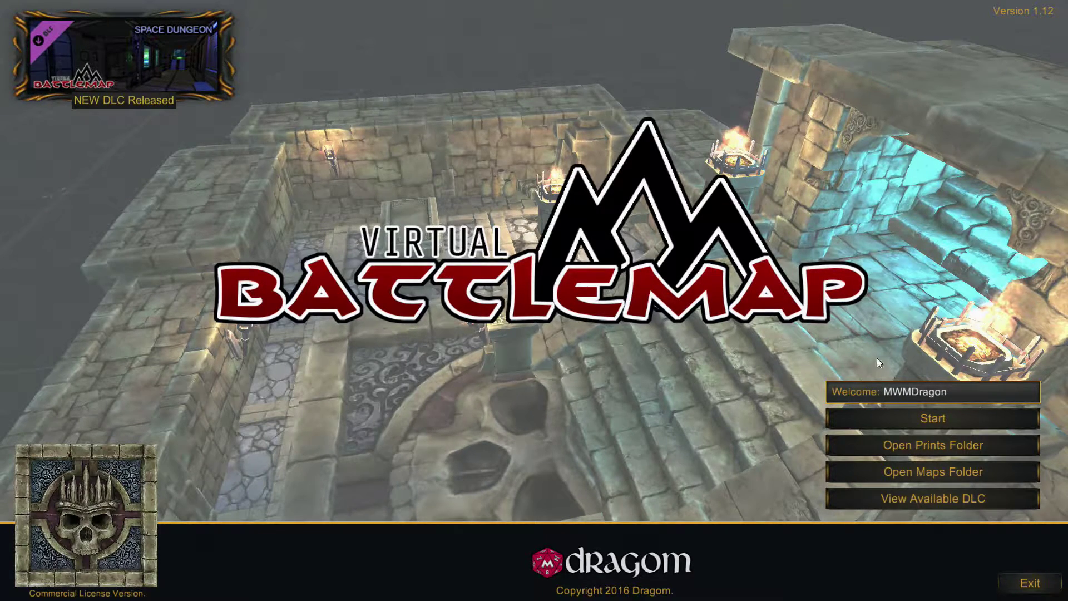
pyautogui.click(933, 419)
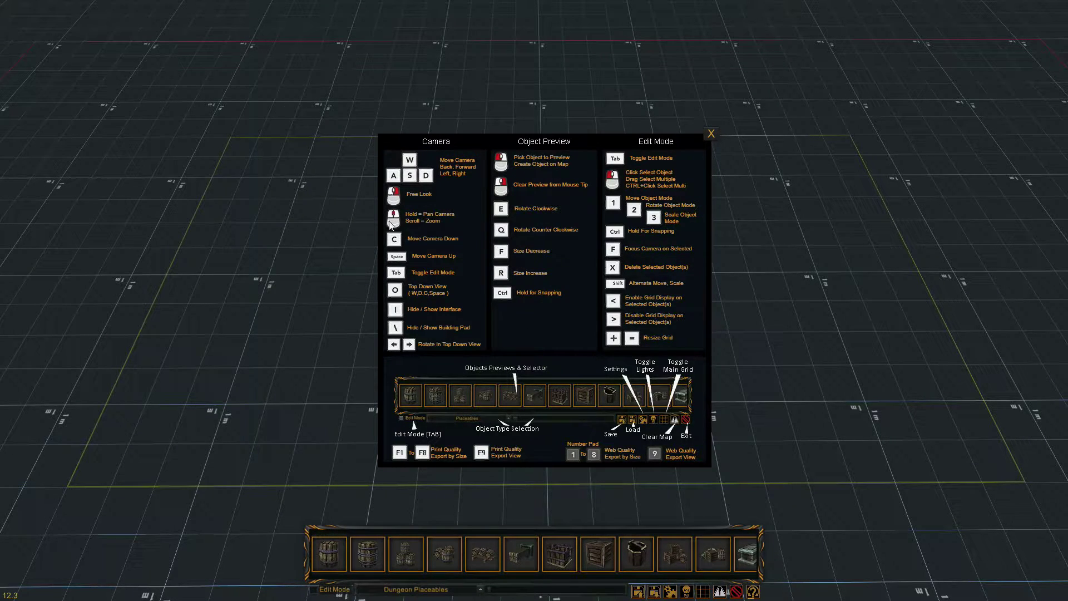
# - Review the camera, object preview and edit mode controls reference, then close it
pyautogui.moveTo(567, 145); pyautogui.dragTo(508, 145)
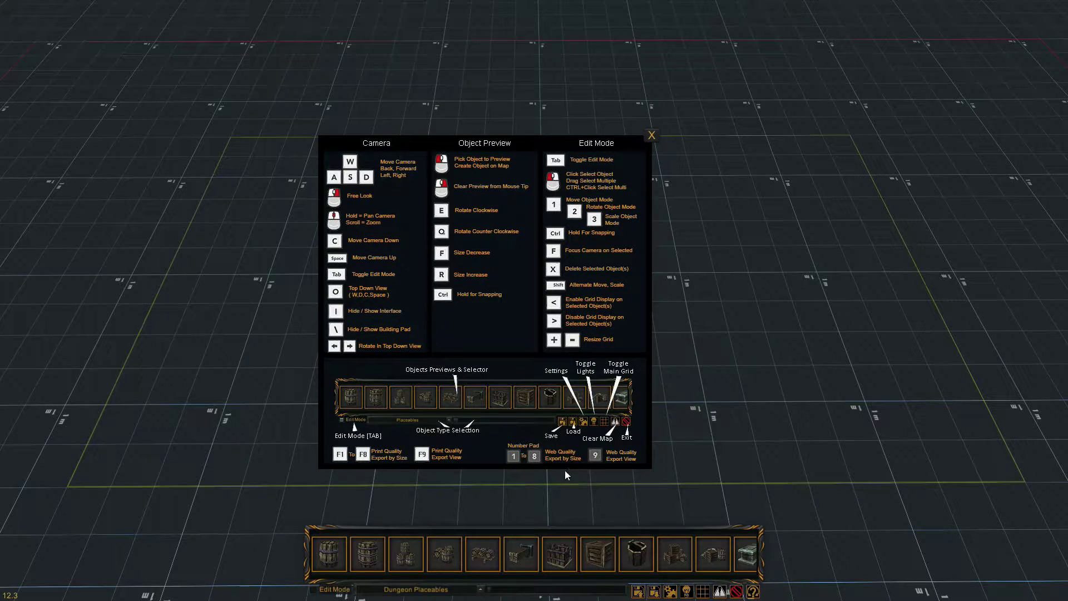
pyautogui.click(652, 135)
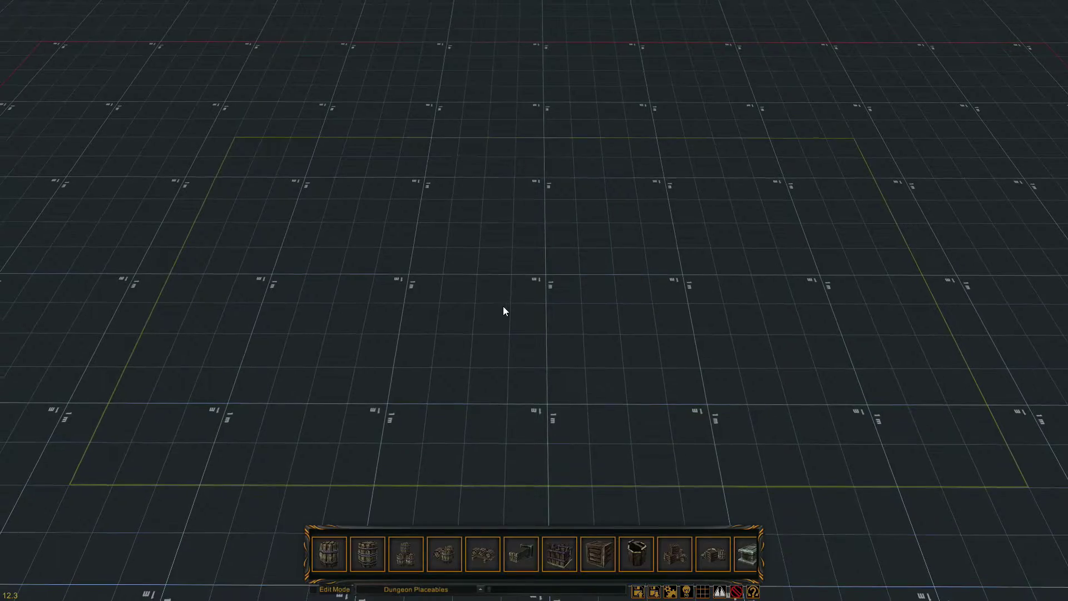
# - Look around the empty map grid by rotating the camera in several directions and changing its distance
pyautogui.scroll(1, 503, 305)
pyautogui.moveTo(503, 307); pyautogui.dragTo(367, 221)
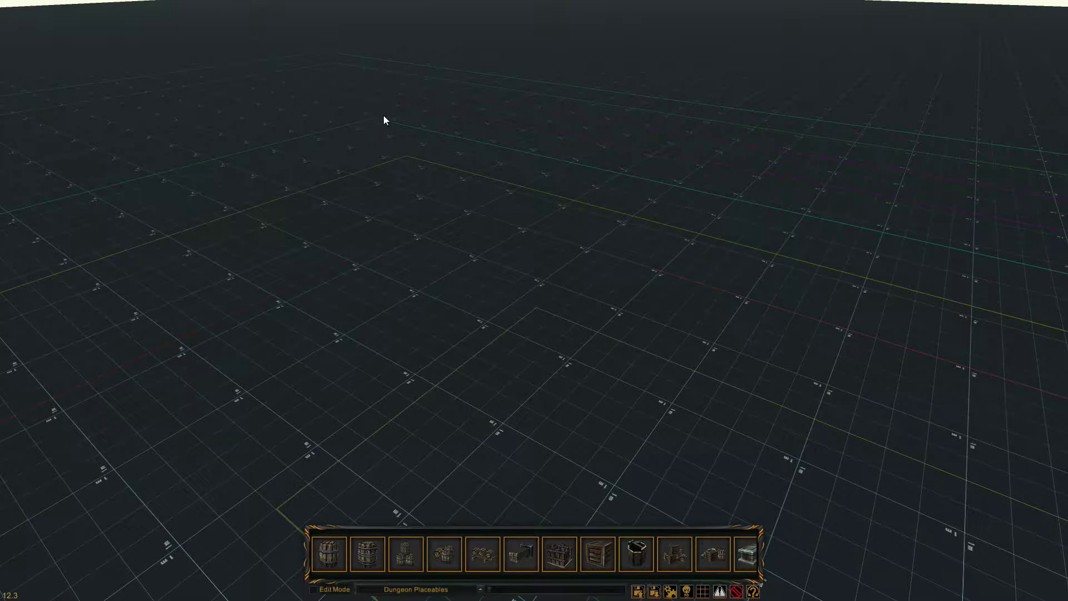
pyautogui.moveTo(534, 417); pyautogui.dragTo(648, 494)
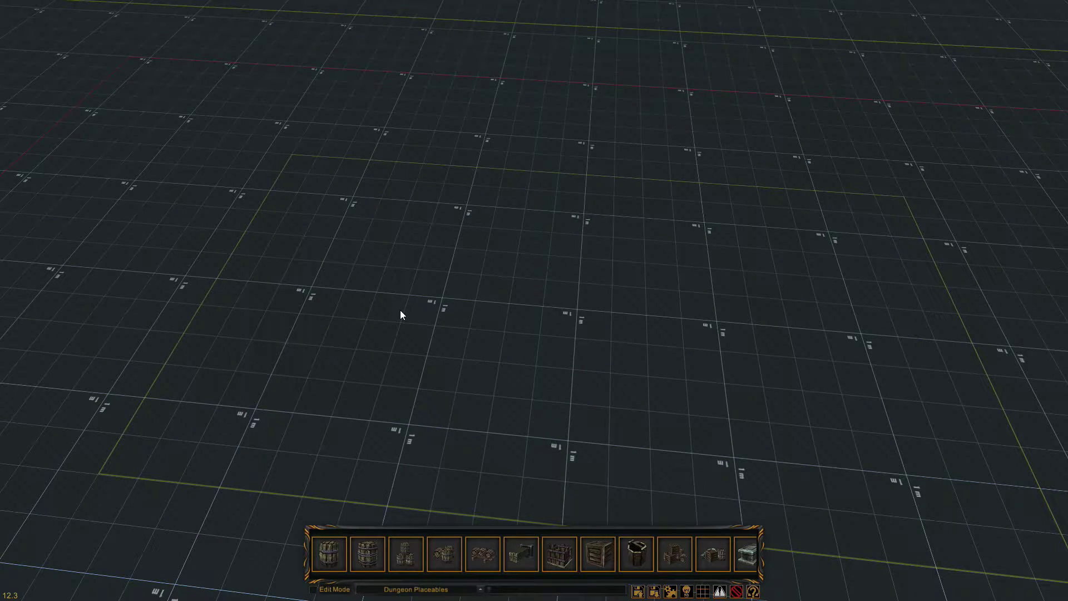
pyautogui.moveTo(396, 299); pyautogui.dragTo(430, 329)
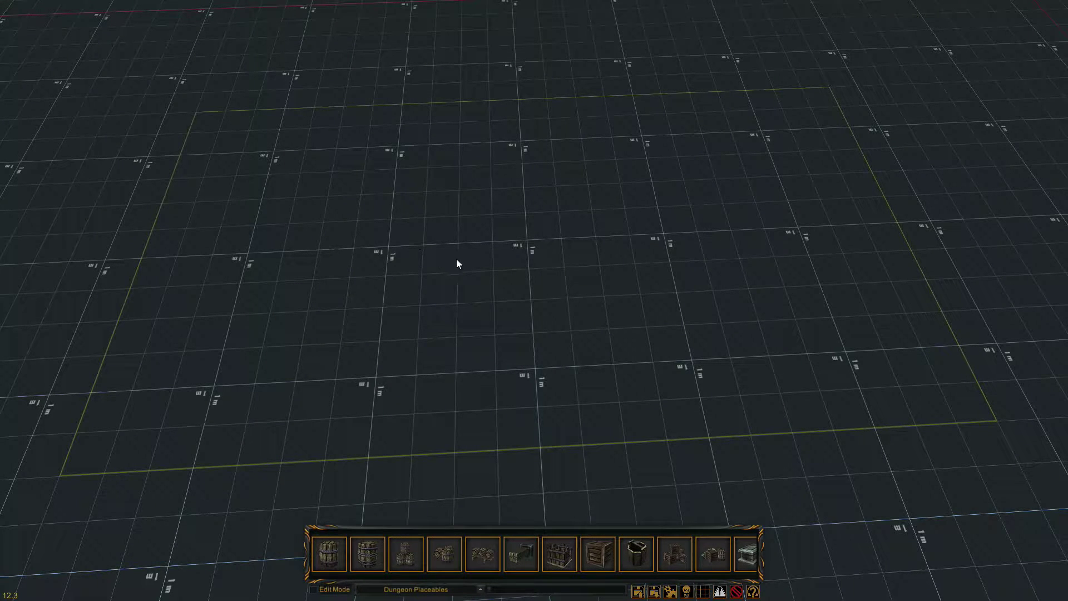
pyautogui.moveTo(500, 282); pyautogui.dragTo(492, 259)
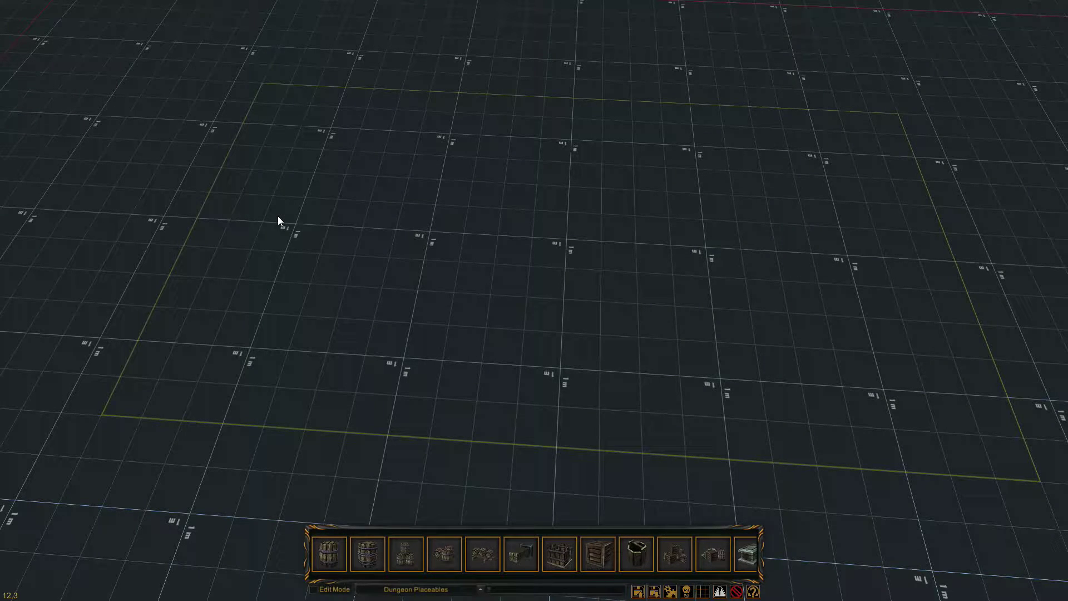
pyautogui.press('Right')
pyautogui.press('Right')
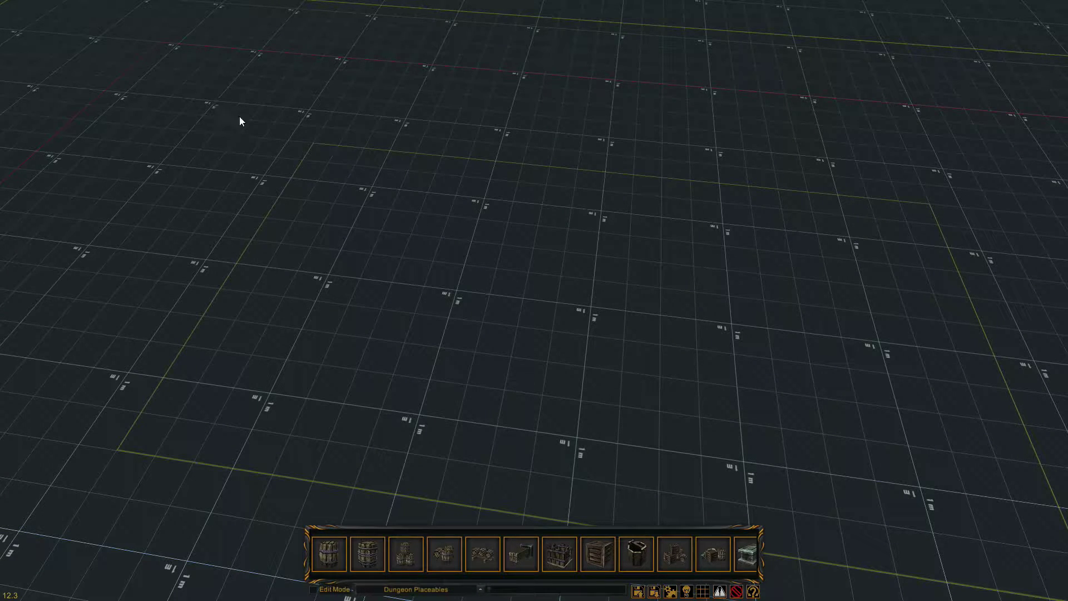
pyautogui.scroll(-5, 317, 210)
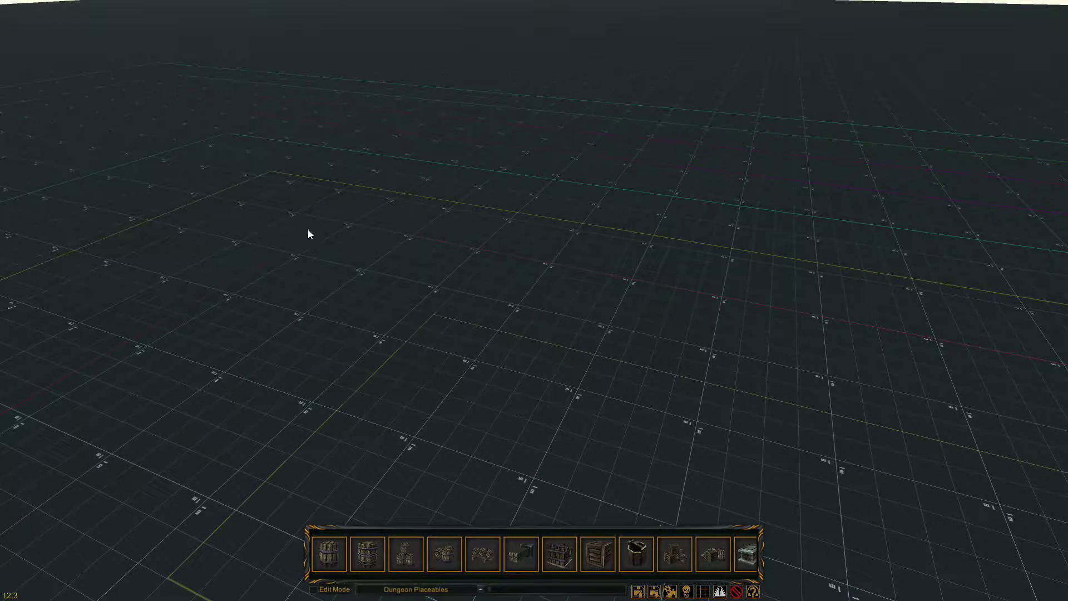
pyautogui.scroll(5, 326, 357)
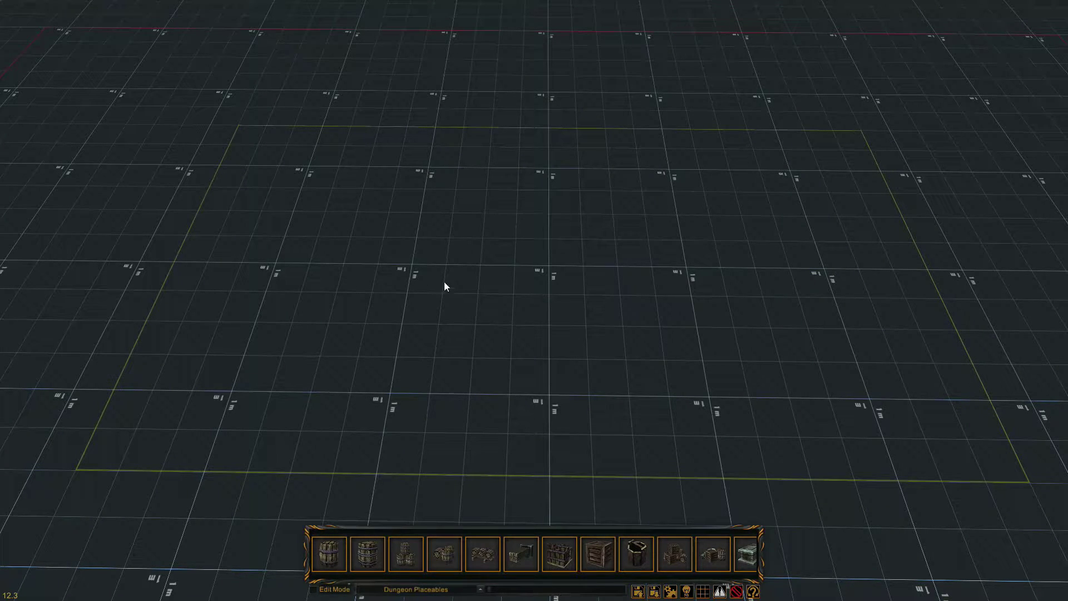
pyautogui.moveTo(495, 315); pyautogui.dragTo(468, 308)
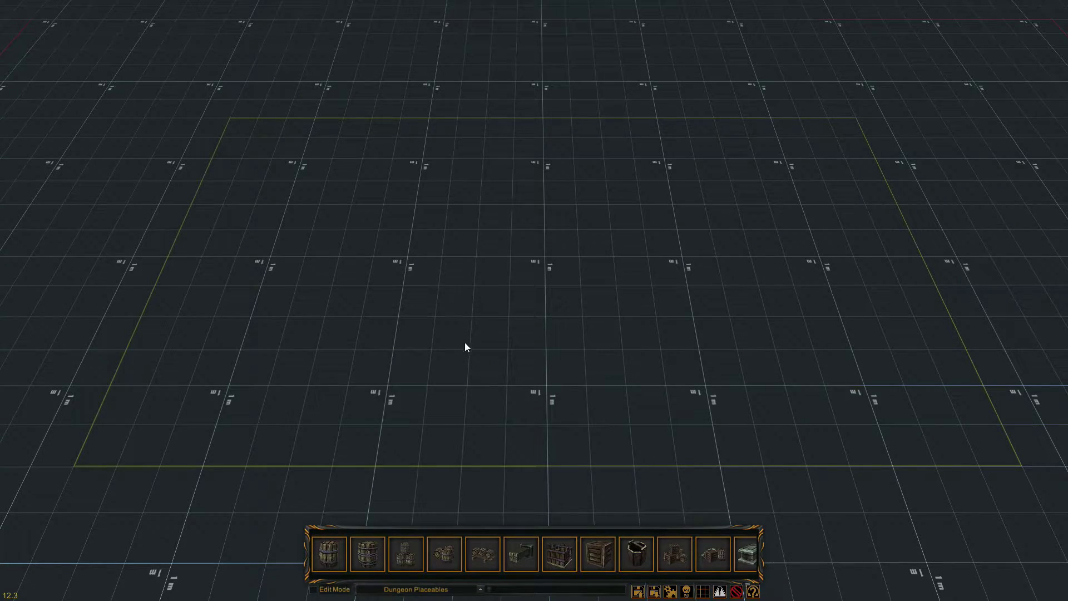
pyautogui.moveTo(466, 343); pyautogui.dragTo(478, 336)
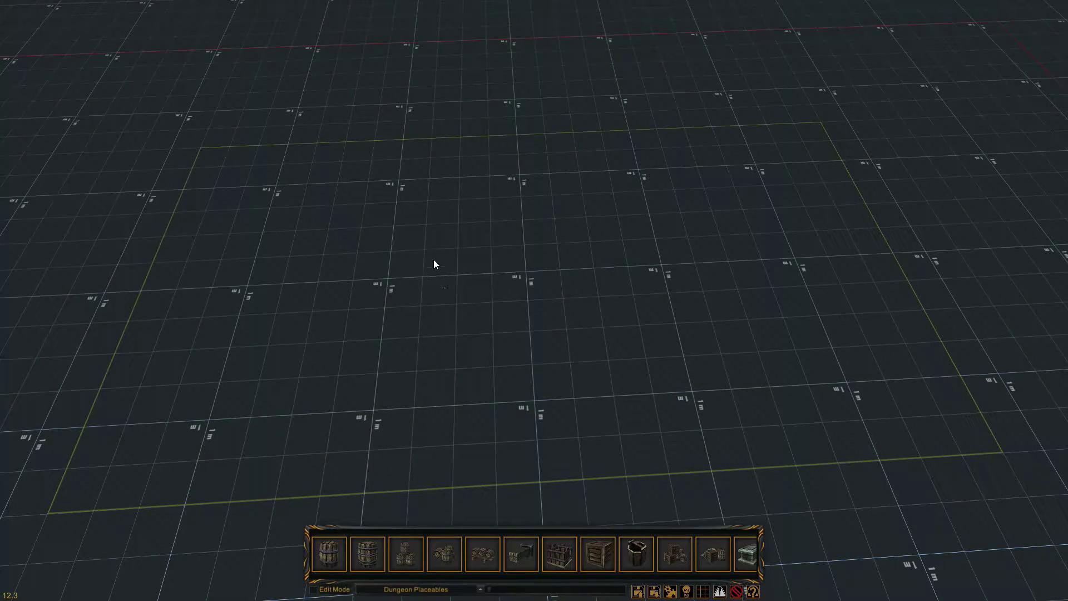
# - Inspect the yellow-outlined grid area from a steep overhead angle at closer and farther zoom levels
pyautogui.scroll(5, 440, 276)
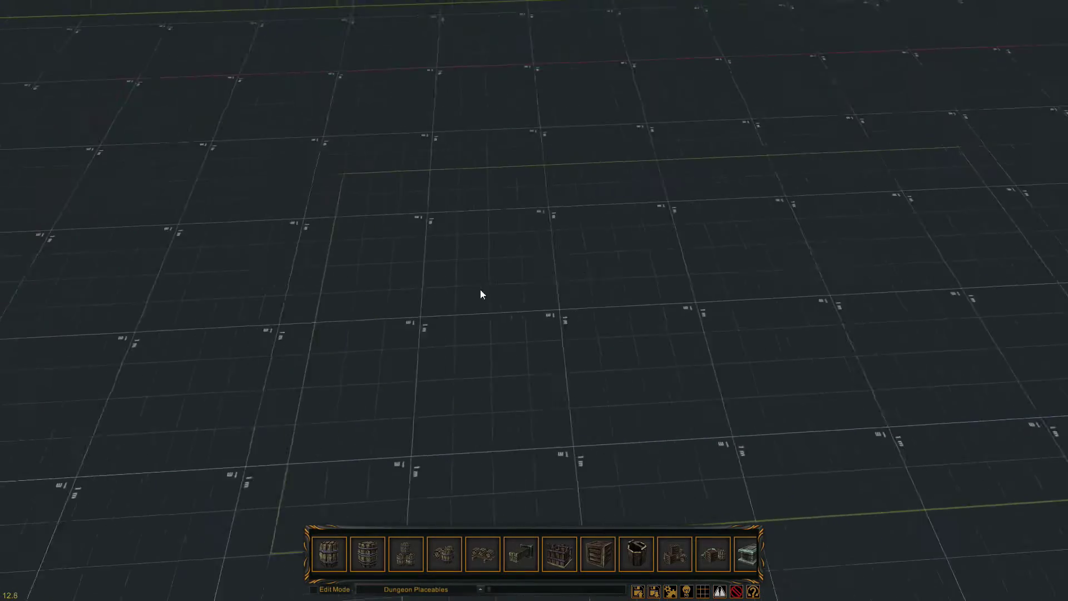
pyautogui.moveTo(482, 295); pyautogui.dragTo(440, 415)
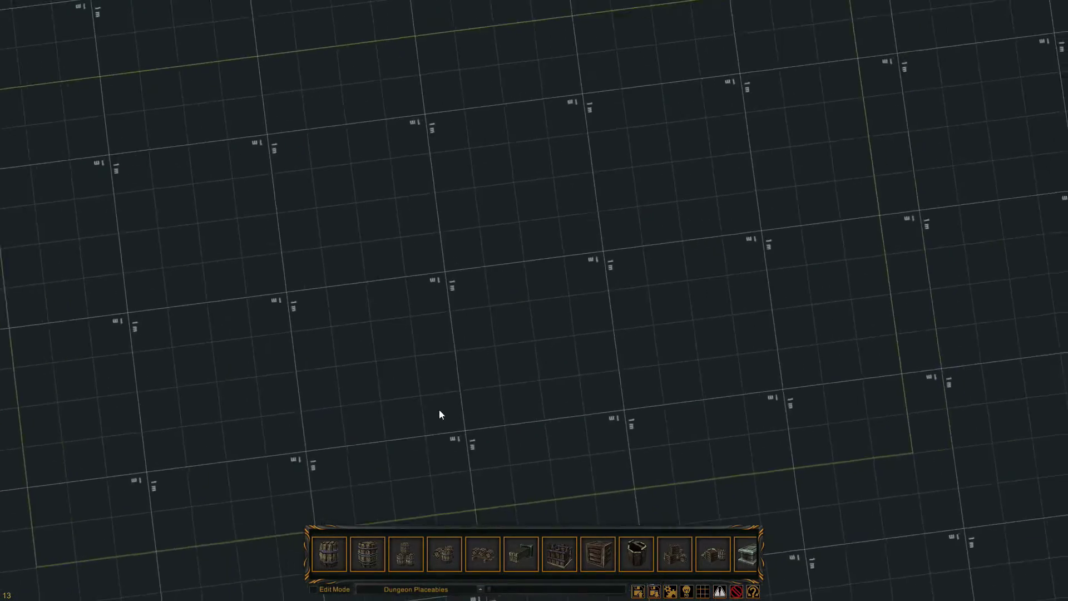
pyautogui.scroll(-5, 439, 414)
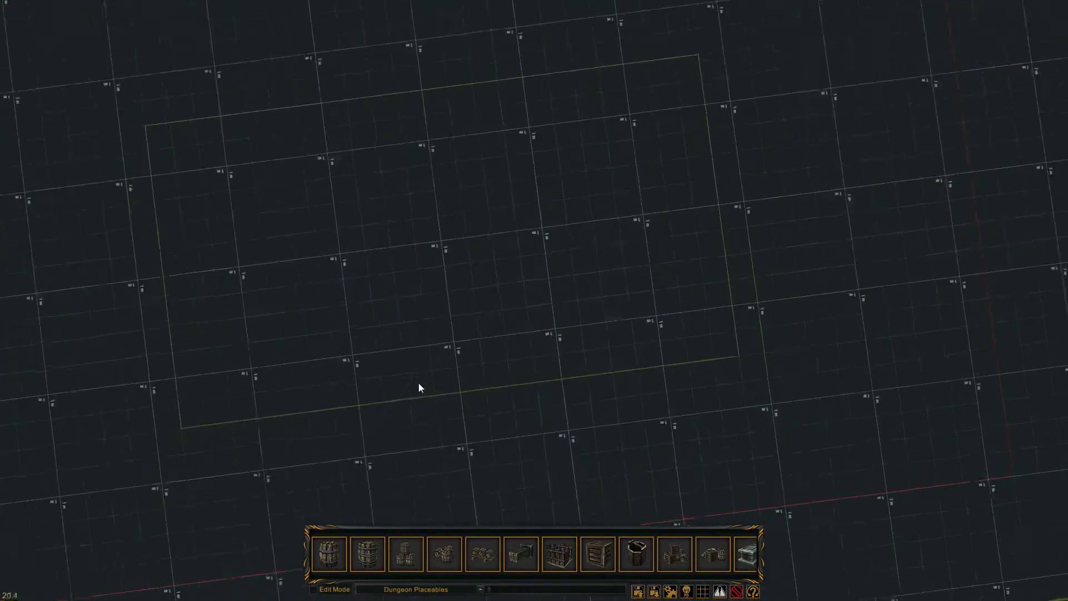
pyautogui.scroll(2, 418, 383)
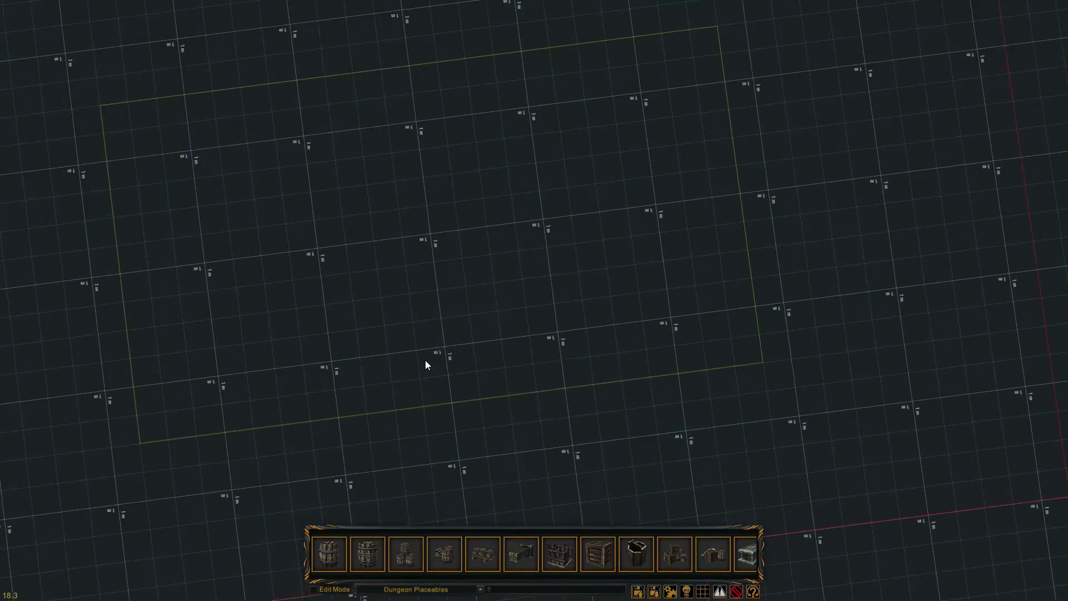
pyautogui.scroll(2, 425, 361)
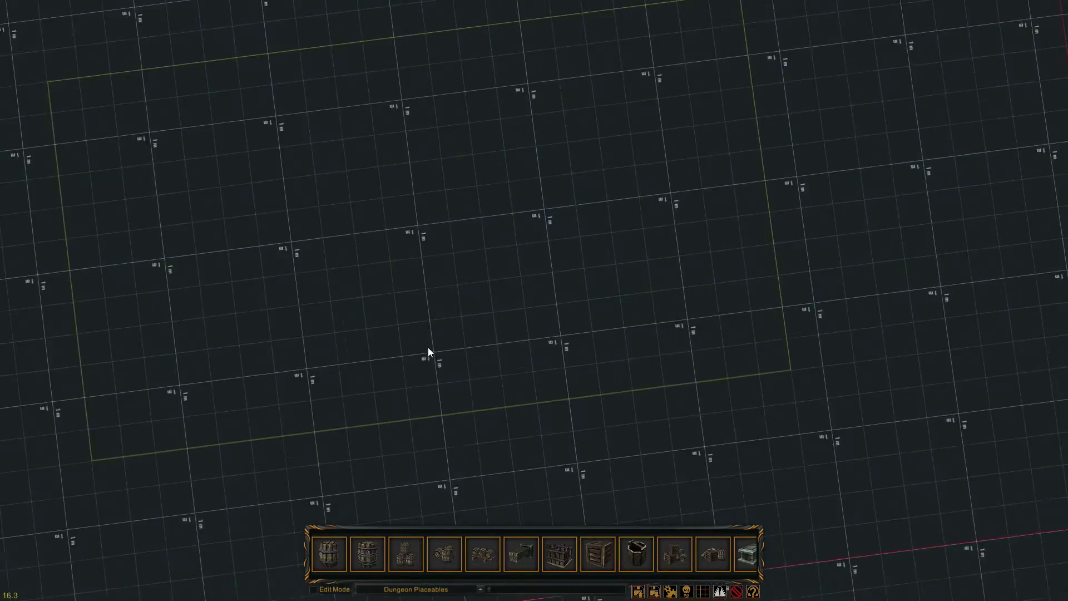
pyautogui.moveTo(428, 347); pyautogui.dragTo(443, 276)
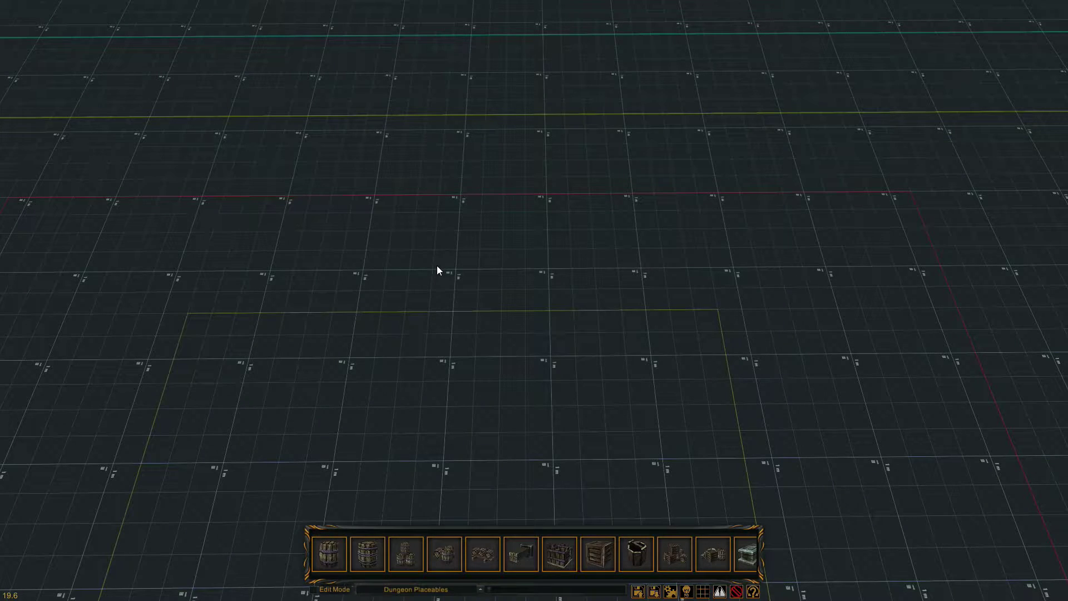
# - Fly the camera backward and forward over the grid, tilting it up to the horizon and back down
pyautogui.press('s')
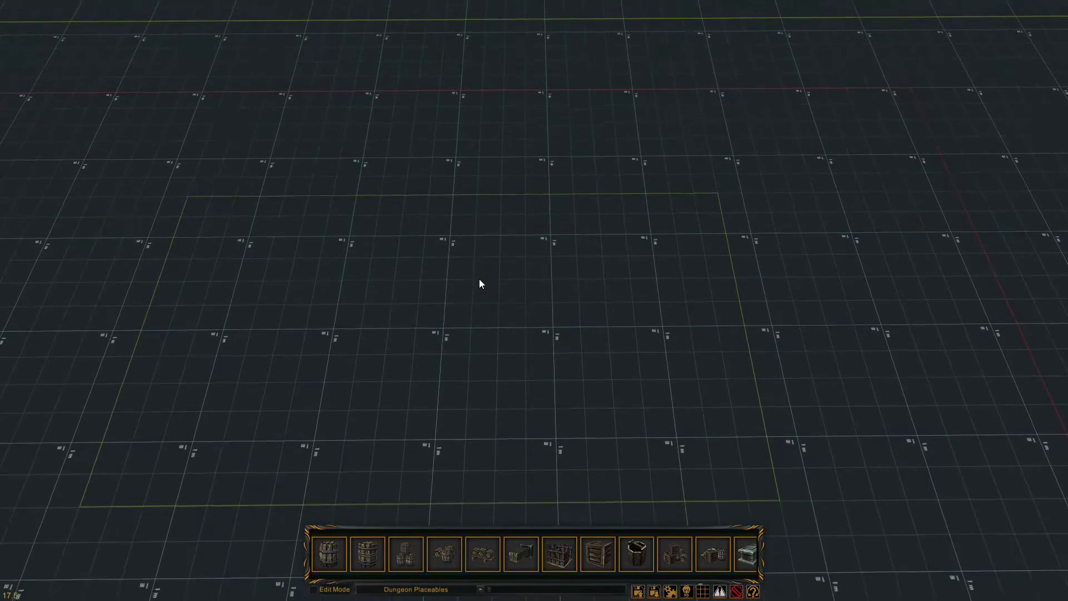
pyautogui.press('s')
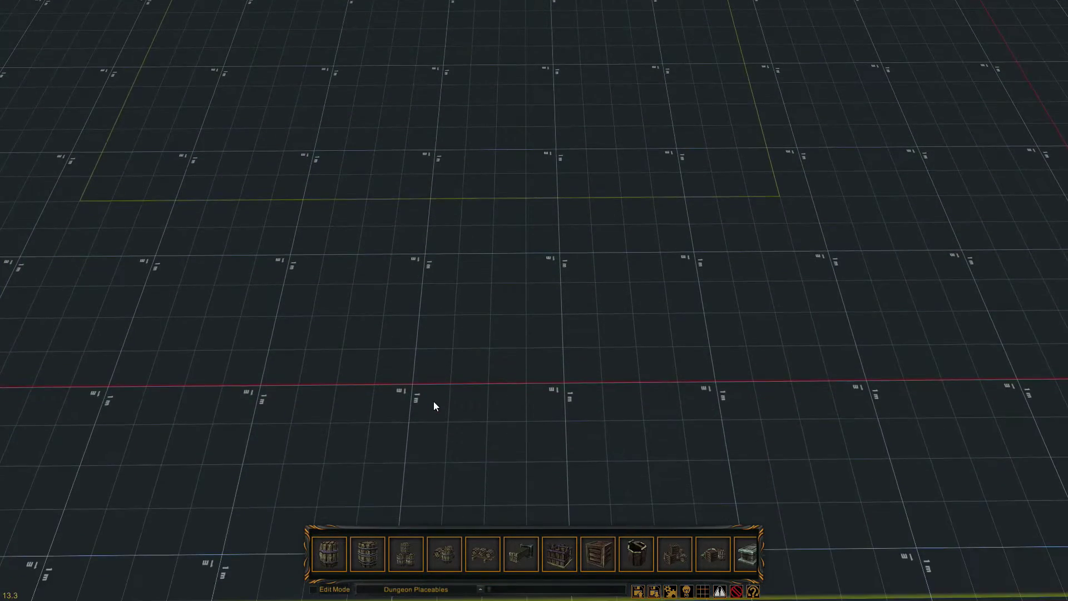
pyautogui.moveTo(427, 443); pyautogui.dragTo(451, 207)
pyautogui.press('s')
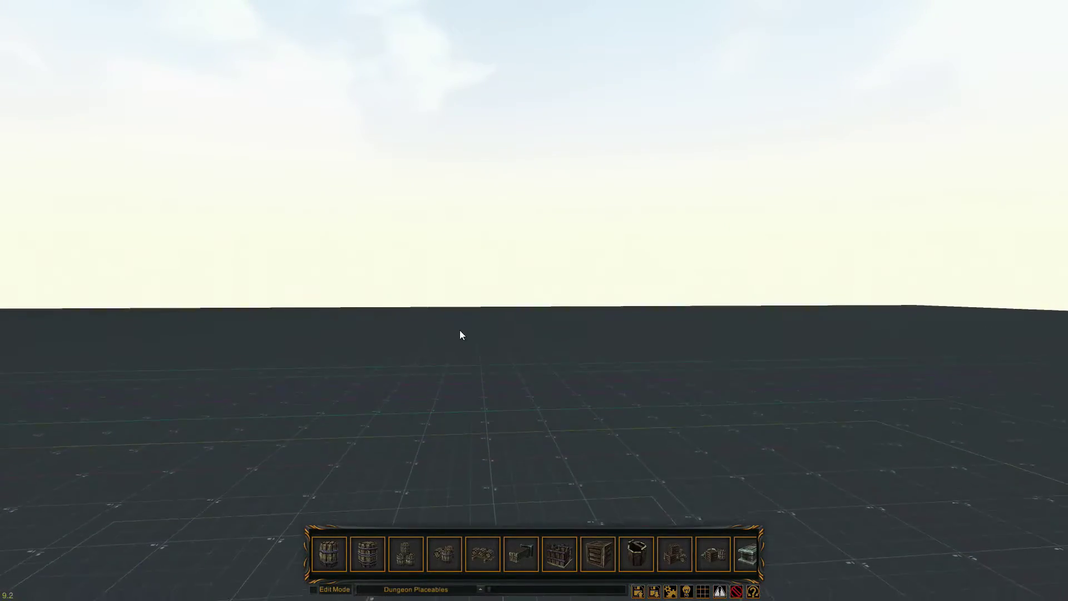
pyautogui.moveTo(457, 344); pyautogui.dragTo(446, 501)
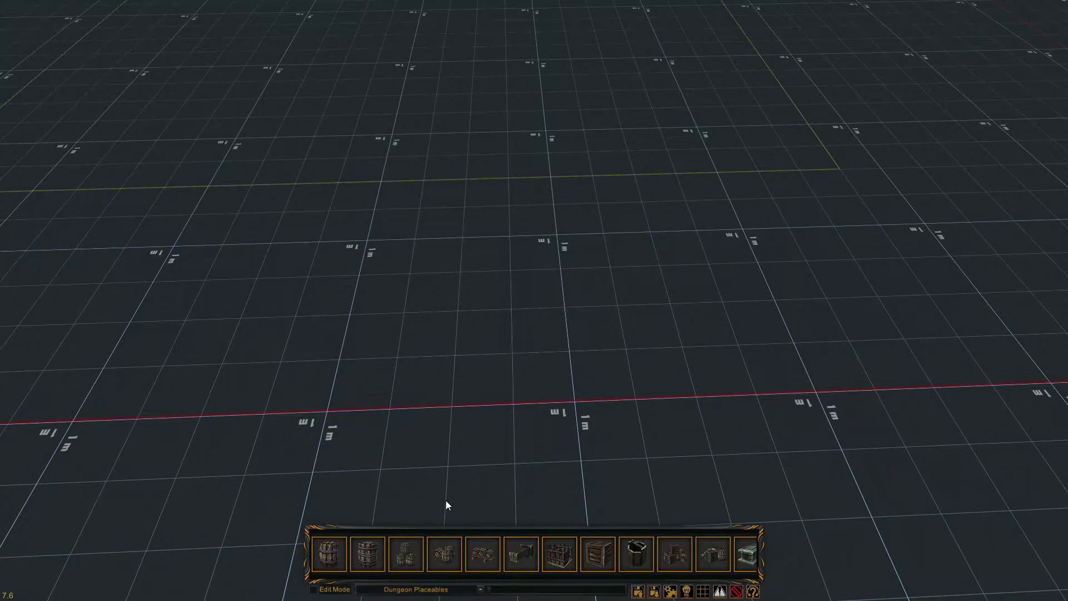
pyautogui.press('s')
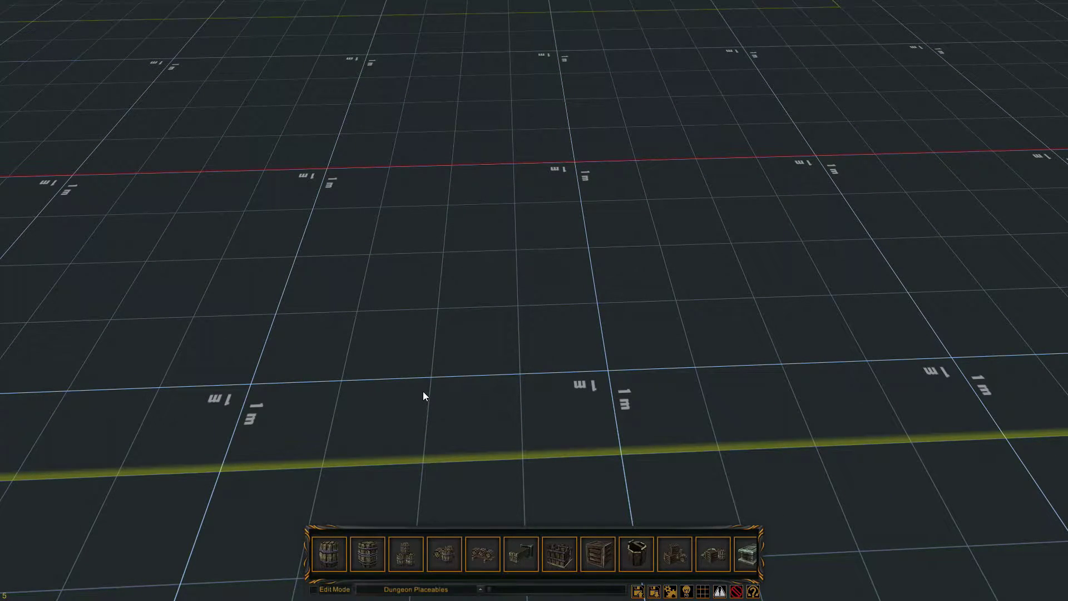
pyautogui.press('w')
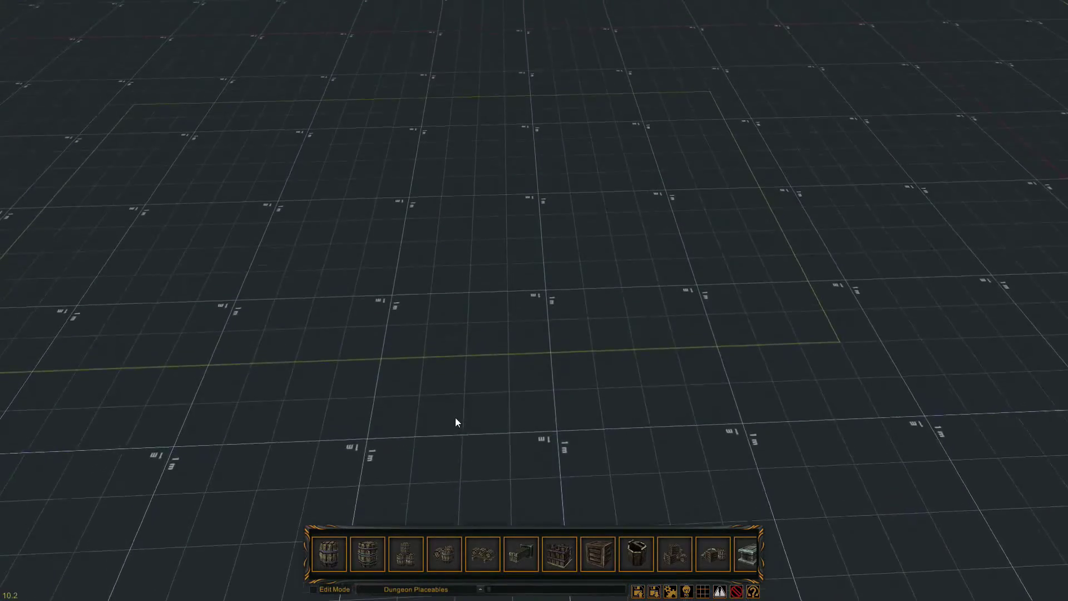
pyautogui.press('w')
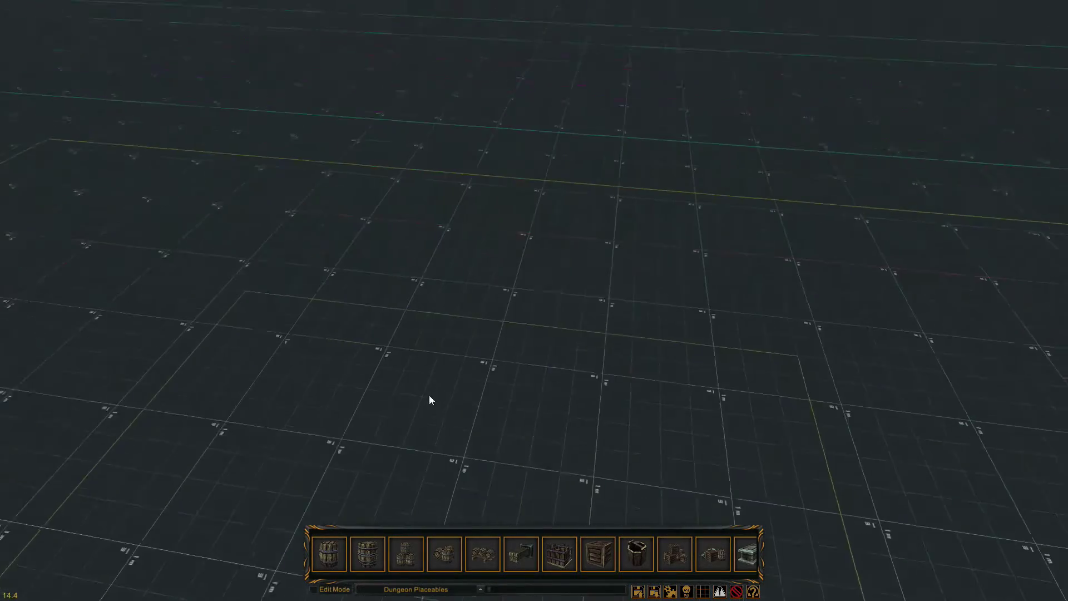
pyautogui.moveTo(429, 395); pyautogui.dragTo(425, 454)
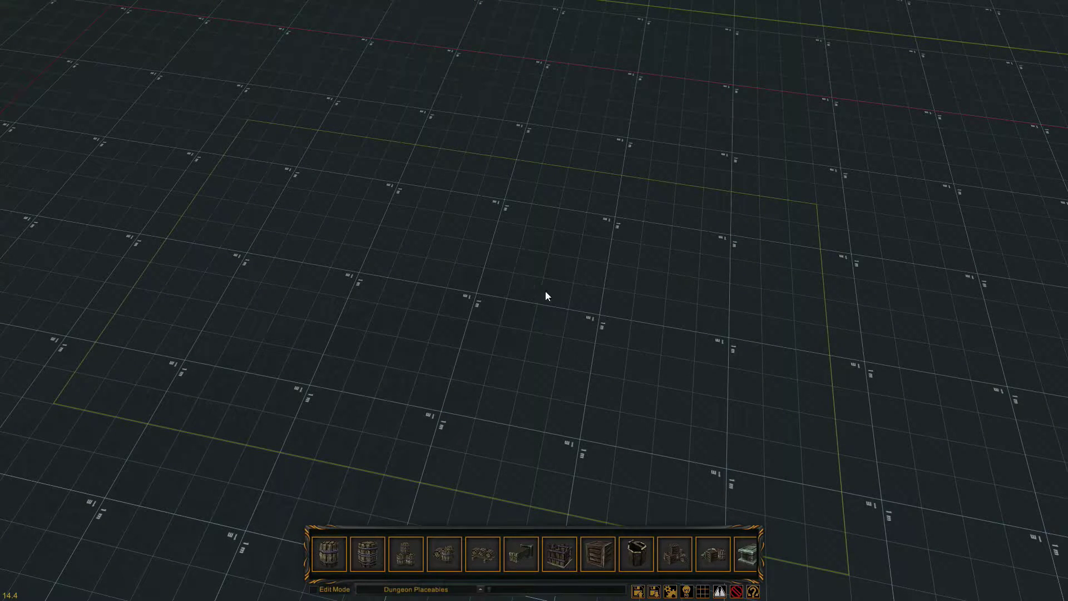
pyautogui.press('e')
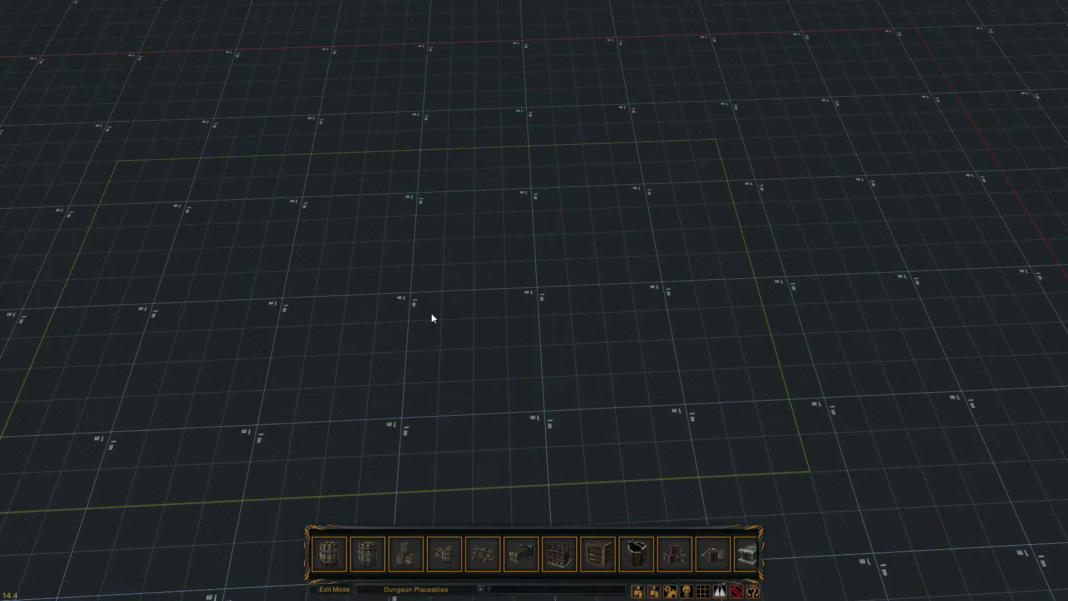
# - Switch to the top-down view, zoom in on the grid and pan the camera to the right
pyautogui.press('t')
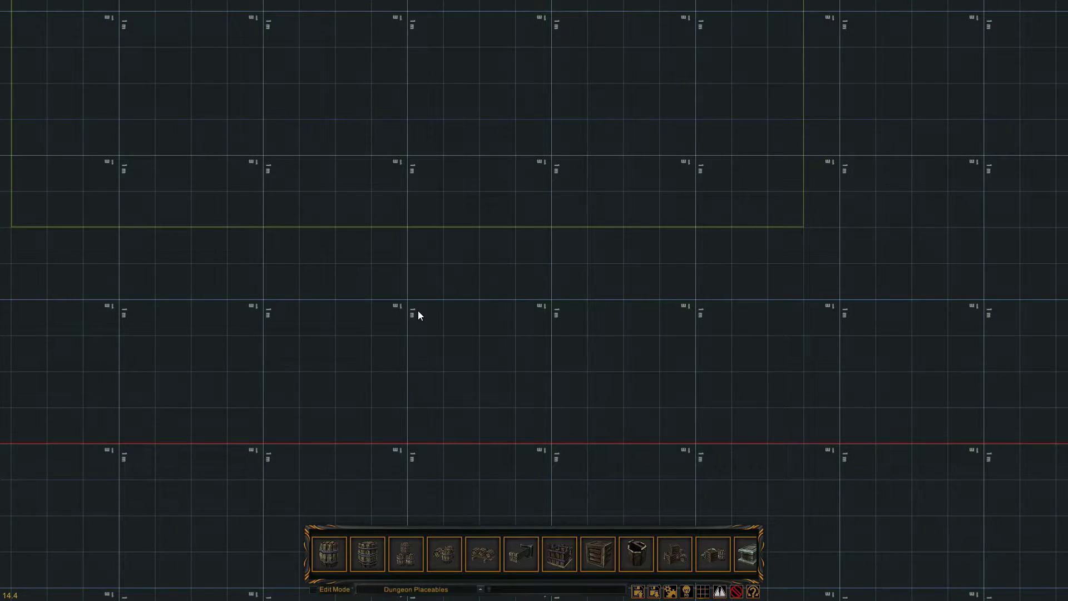
pyautogui.scroll(-1, 418, 311)
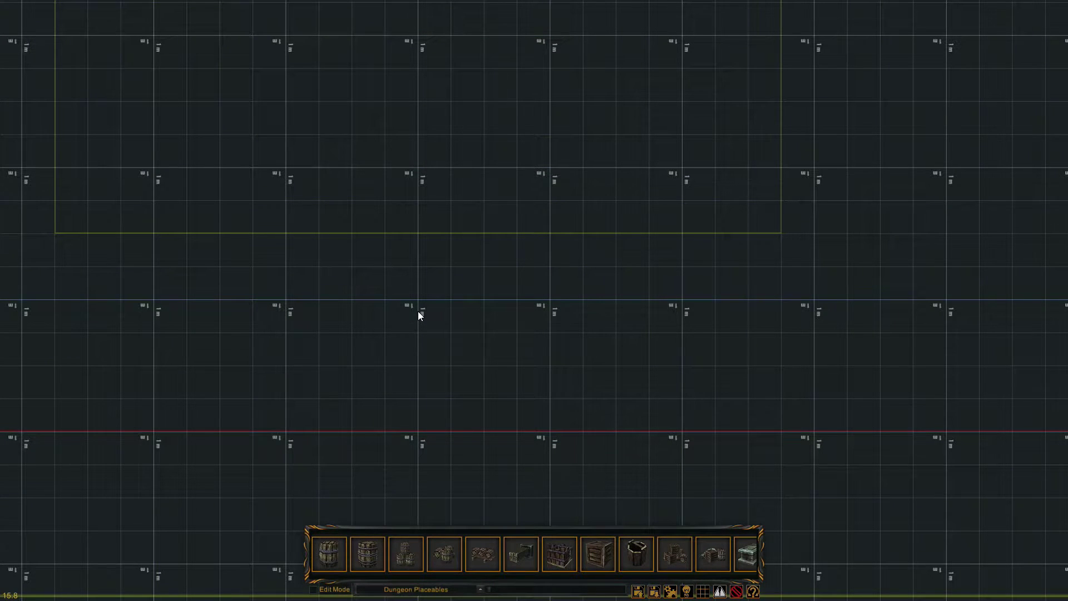
pyautogui.scroll(3, 419, 312)
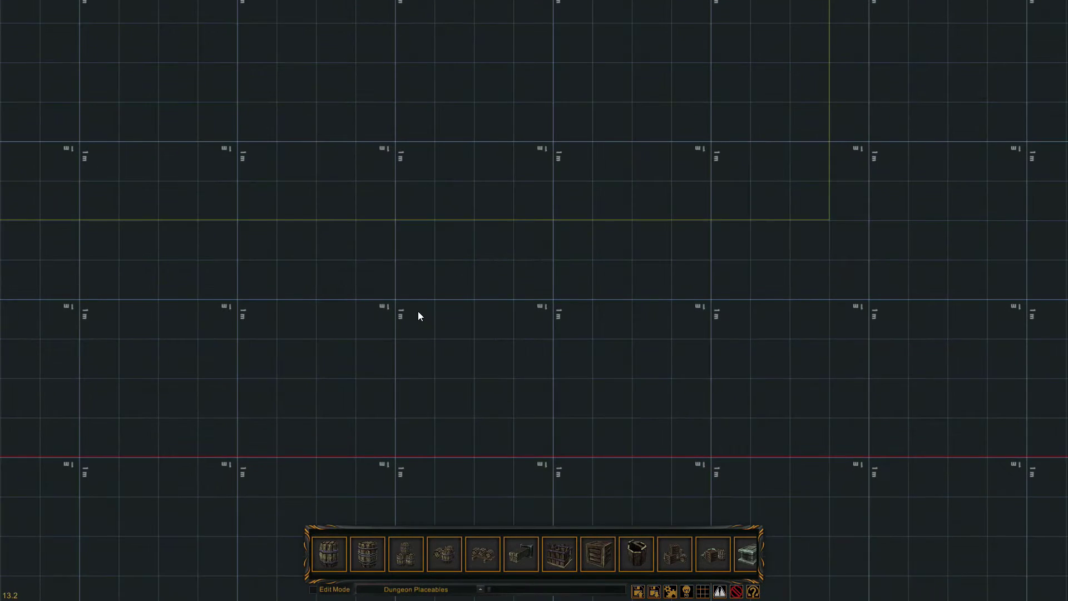
pyautogui.scroll(2, 418, 316)
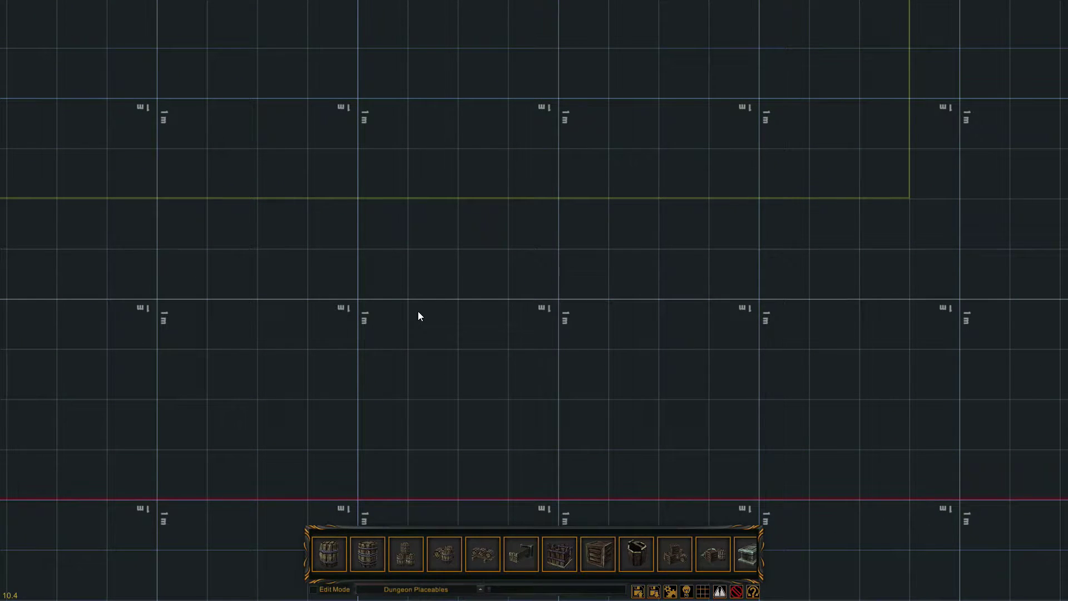
pyautogui.press('d')
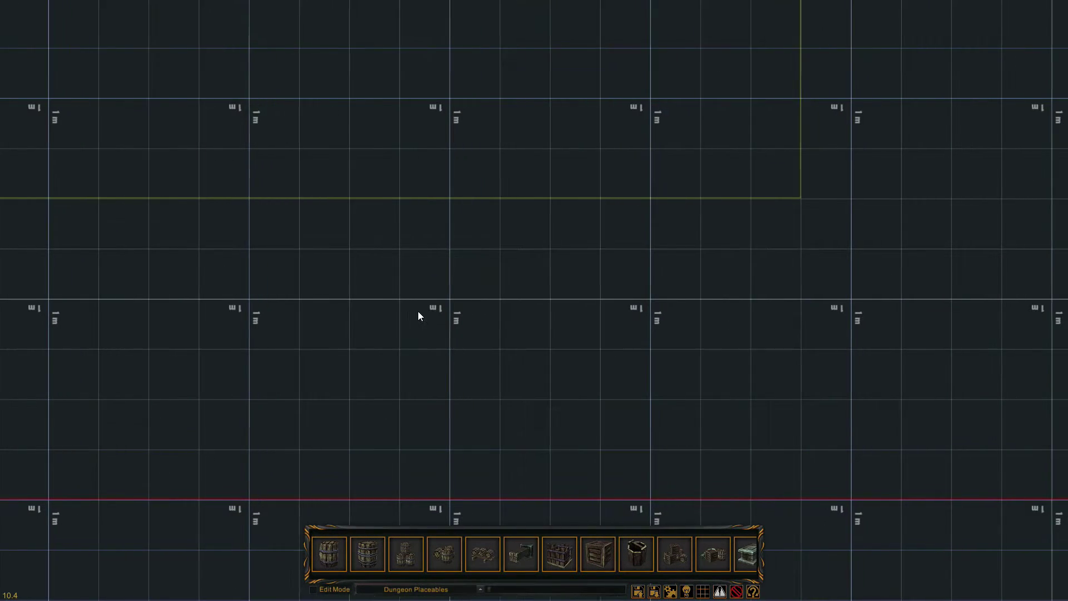
pyautogui.press('d')
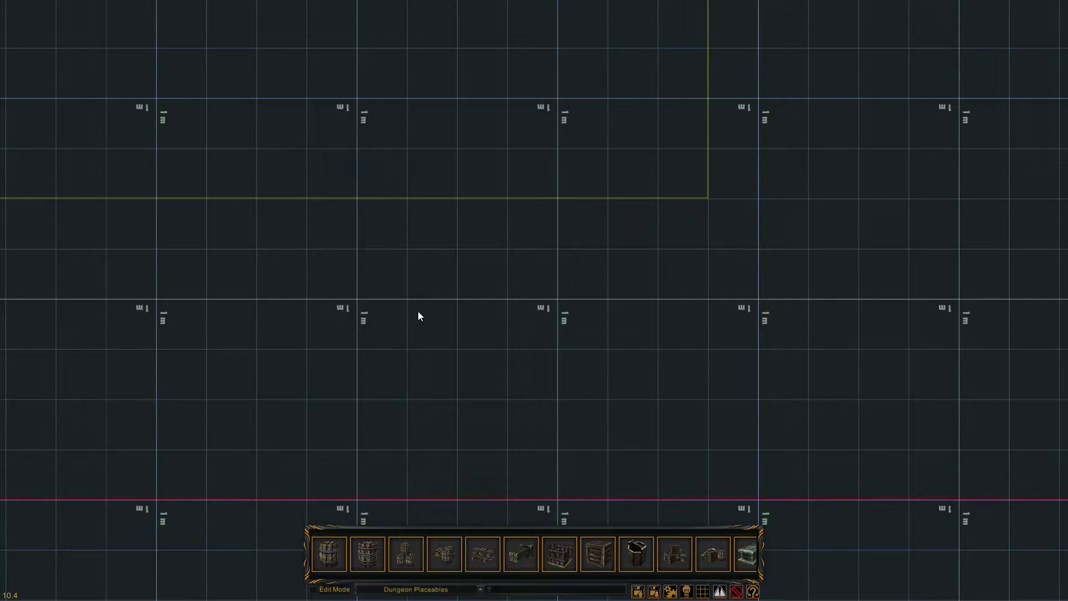
# - Pan the top-down camera backward across the grid to the red axis line, then forward into the yellow-outlined area
pyautogui.press('s')
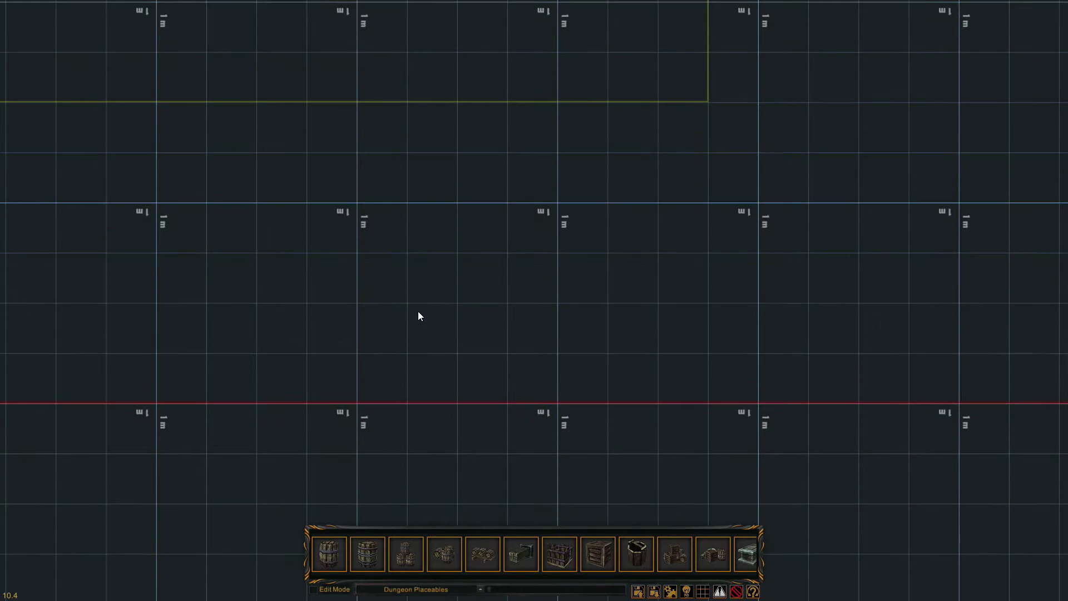
pyautogui.press('s')
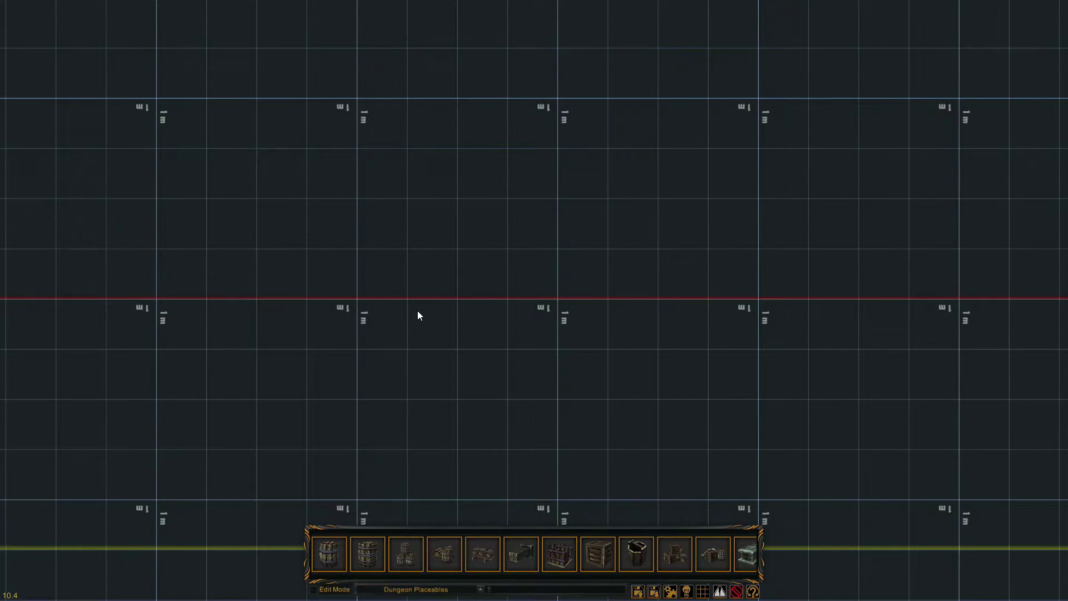
pyautogui.press('w')
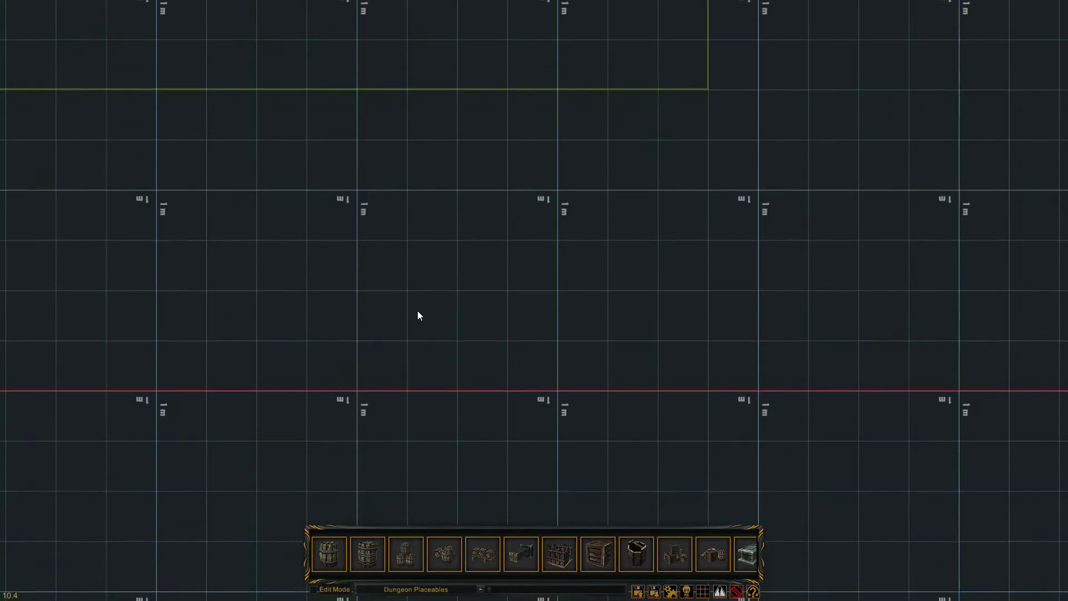
pyautogui.press('w')
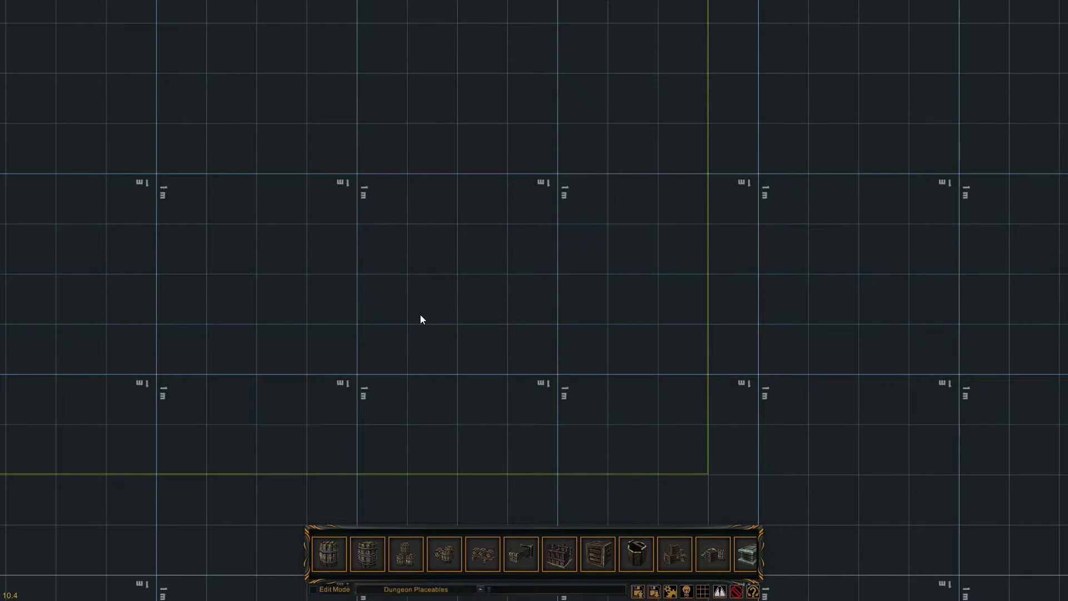
# - Zoom the top-down view out and in repeatedly to compare the yellow-outlined grid area at different camera heights
pyautogui.scroll(-6, 419, 317)
pyautogui.scroll(-3, 415, 309)
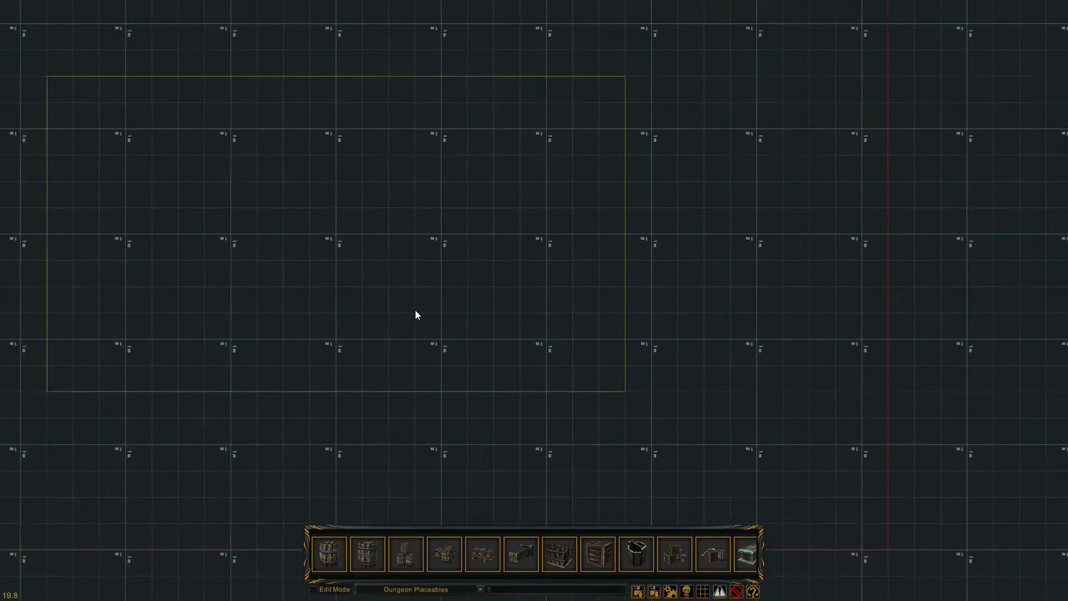
pyautogui.scroll(3, 415, 309)
pyautogui.scroll(3, 415, 313)
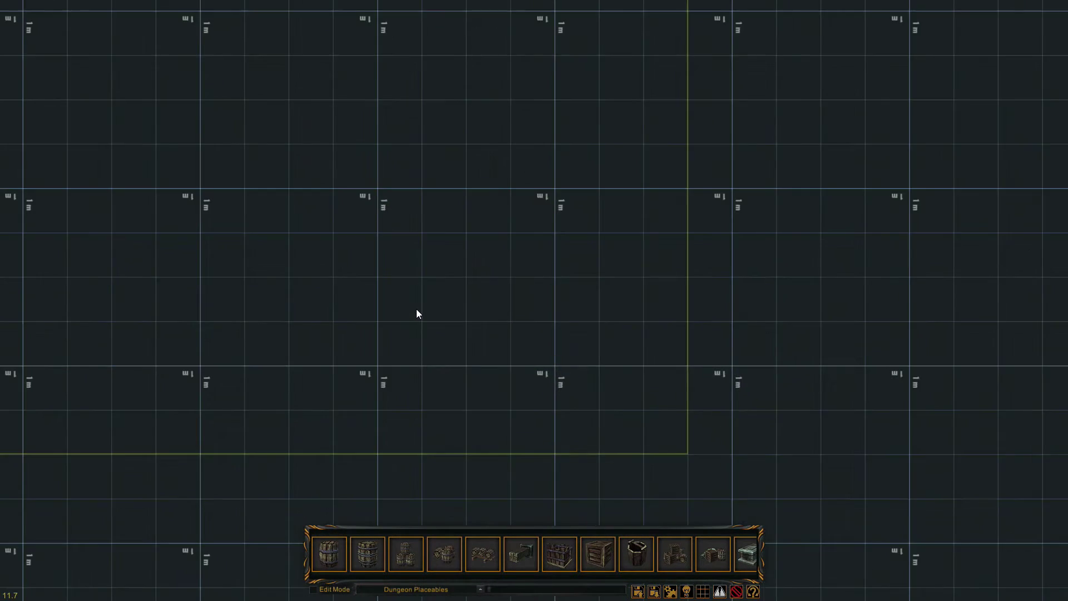
pyautogui.scroll(-3, 416, 315)
pyautogui.scroll(-1, 415, 315)
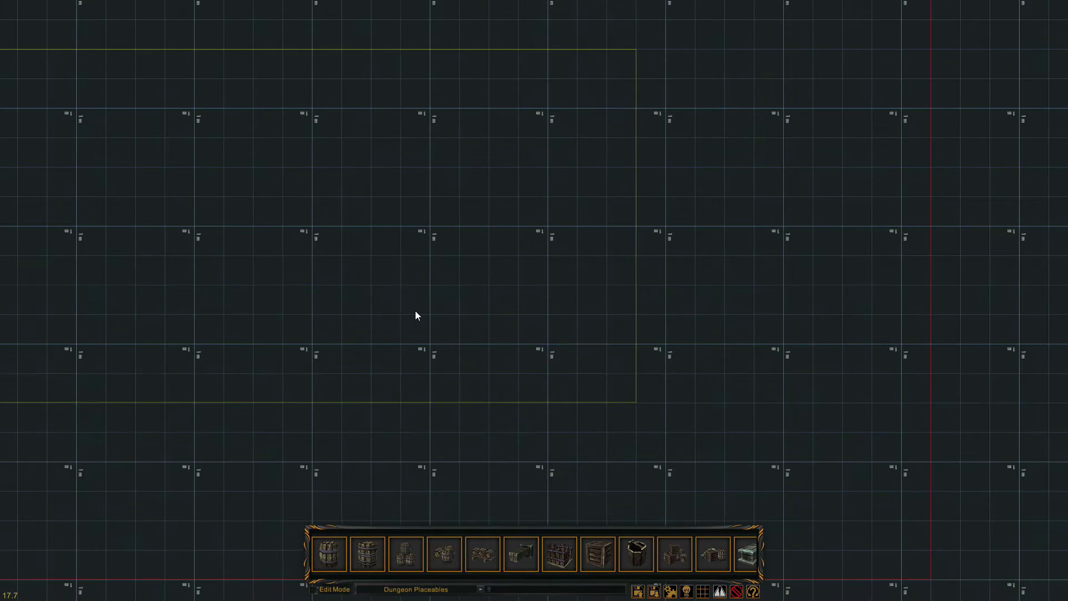
pyautogui.scroll(3, 415, 314)
pyautogui.scroll(2, 417, 315)
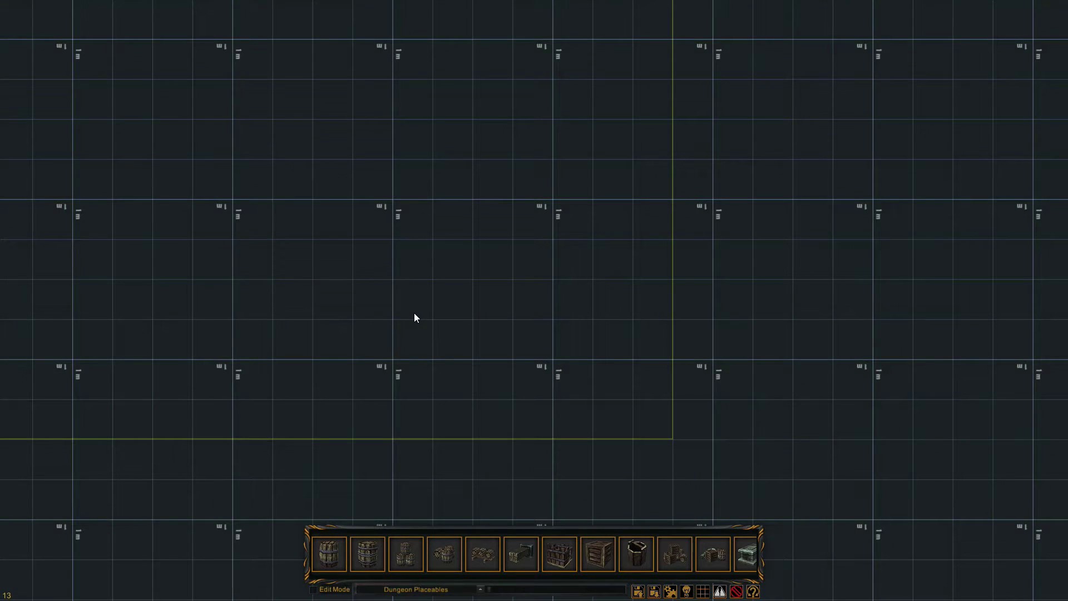
pyautogui.scroll(1, 414, 314)
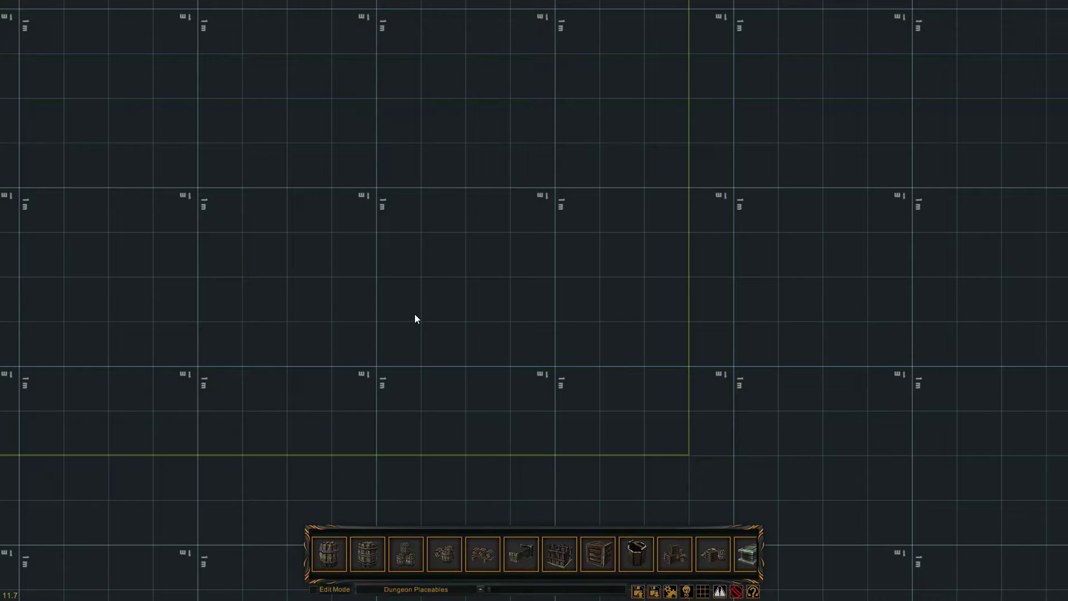
pyautogui.scroll(-2, 414, 315)
pyautogui.scroll(2, 362, 335)
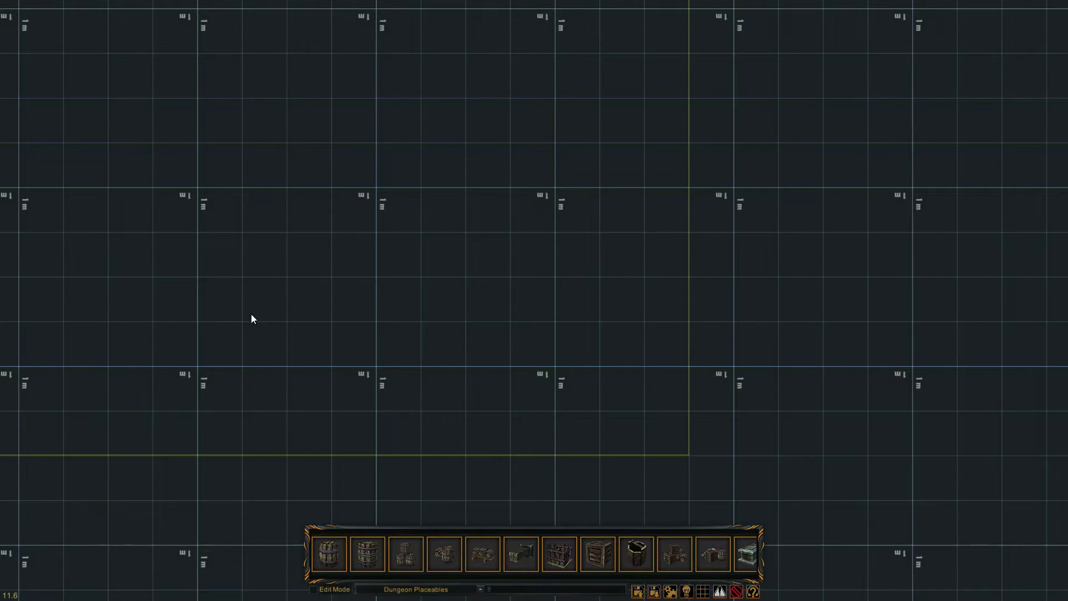
# - Bring the top-down camera gradually down close to the grid squares and back up while watching the camera height read-out
pyautogui.scroll(1, 265, 317)
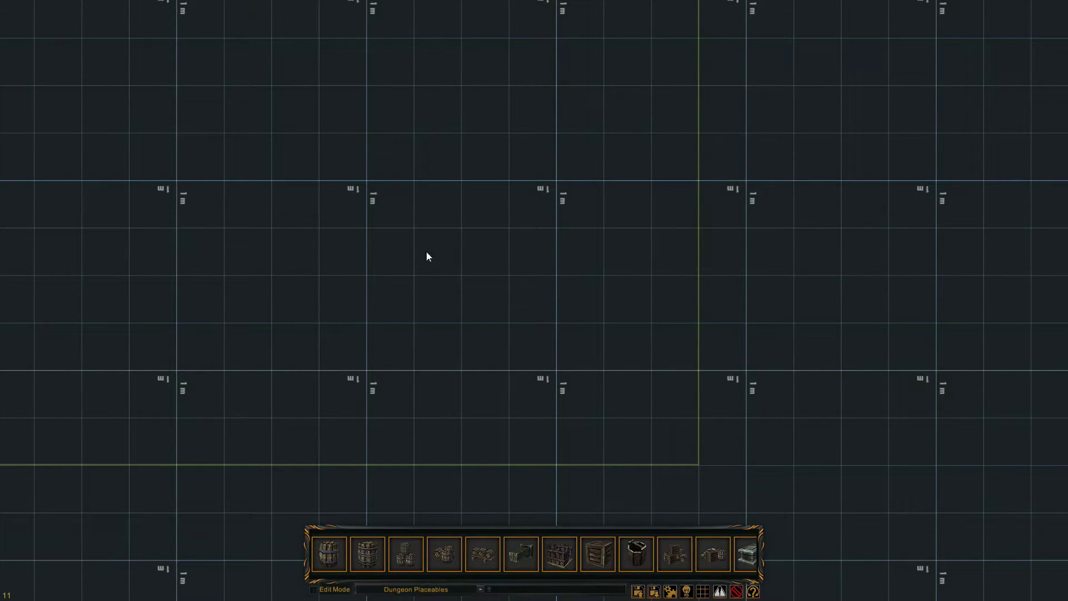
pyautogui.scroll(2, 340, 312)
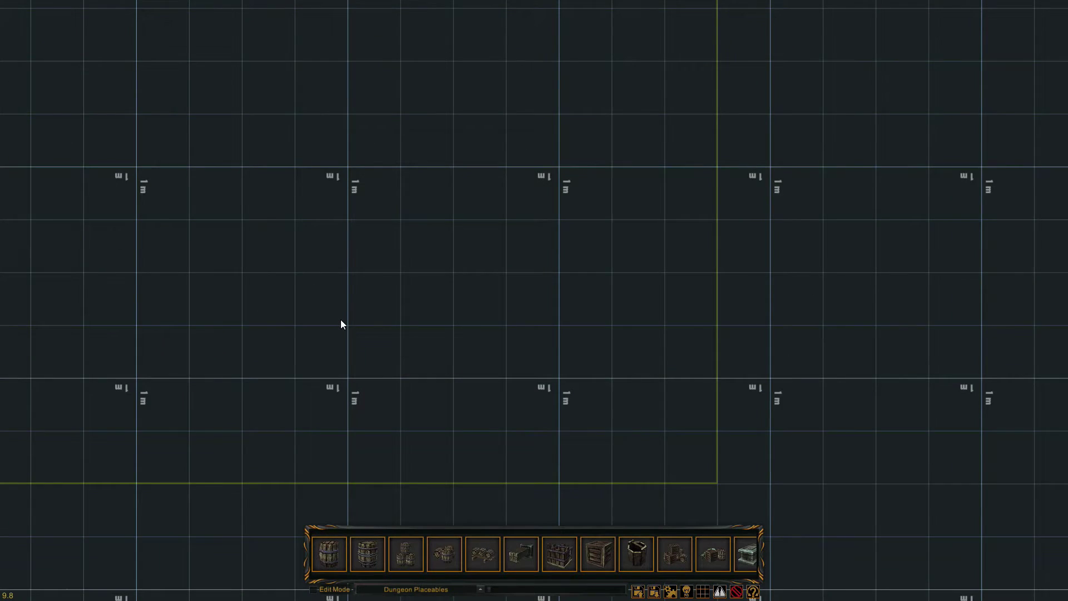
pyautogui.scroll(2, 341, 320)
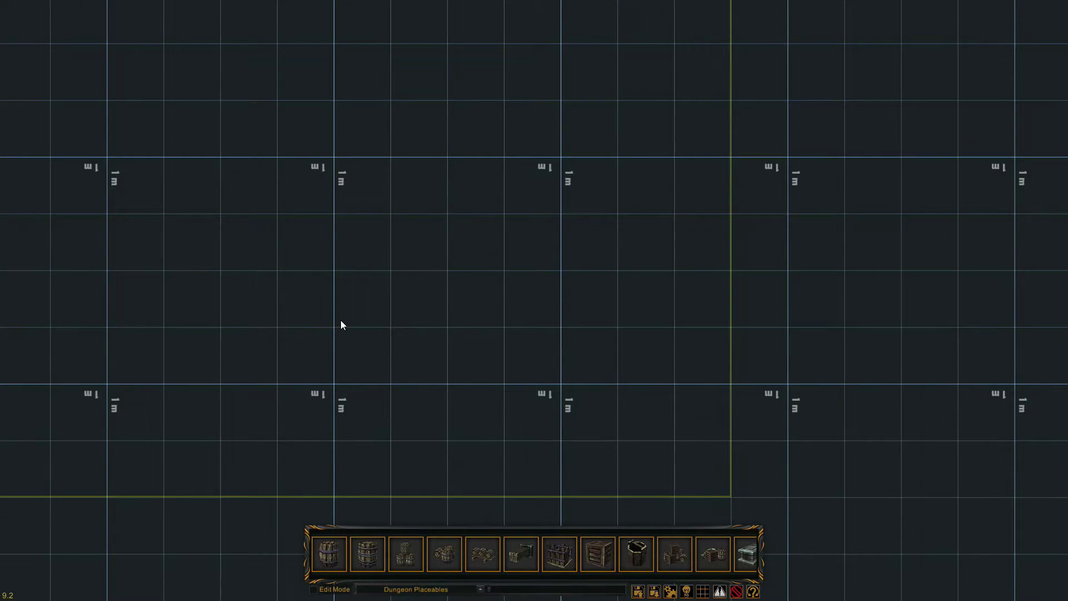
pyautogui.scroll(3, 341, 321)
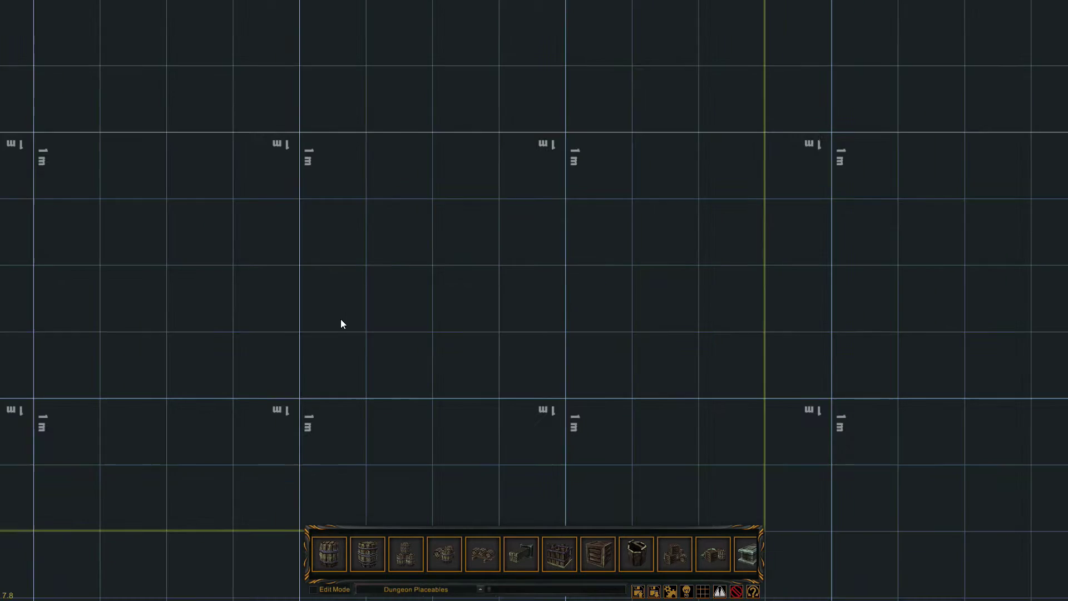
pyautogui.scroll(3, 341, 320)
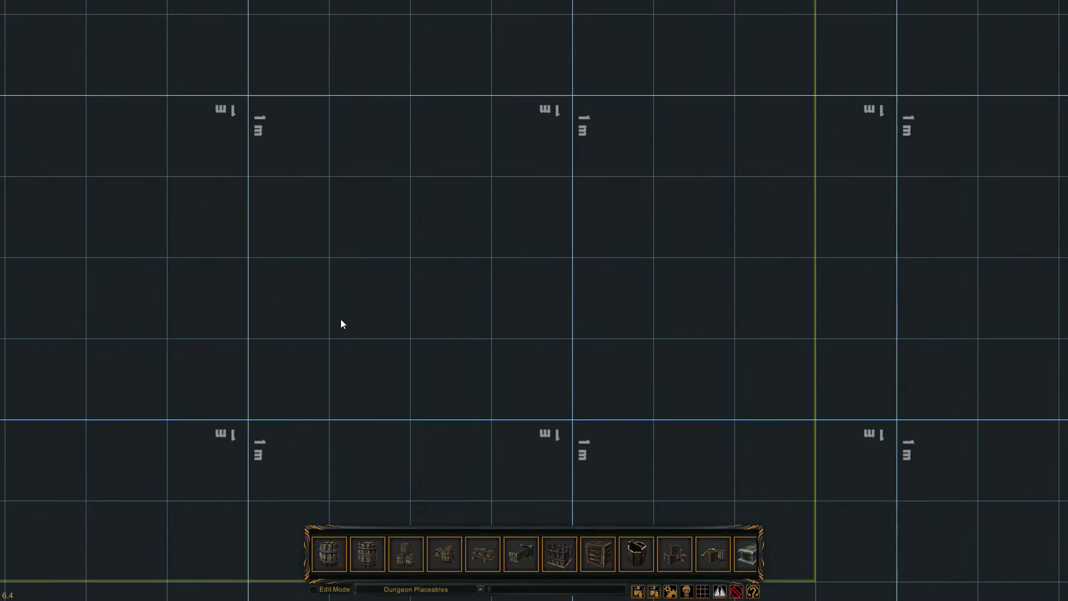
pyautogui.scroll(4, 341, 324)
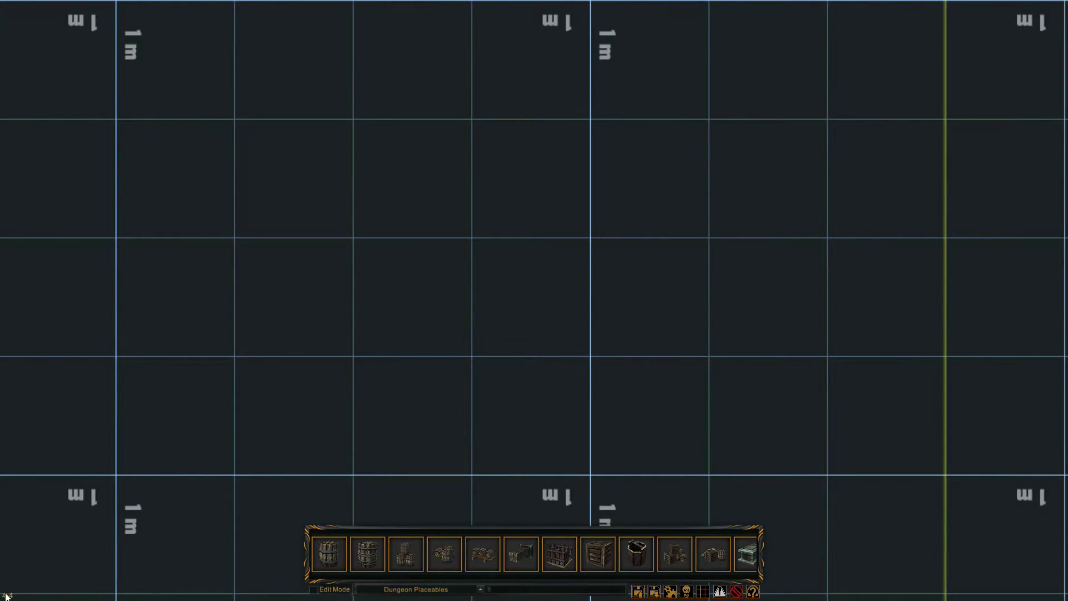
pyautogui.scroll(-5, 381, 262)
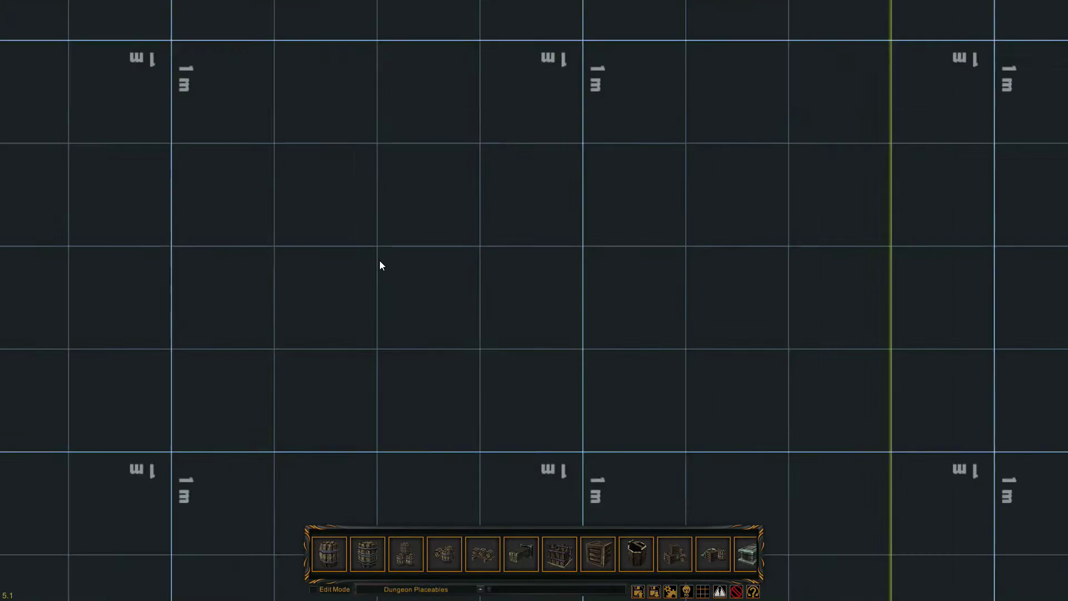
pyautogui.scroll(-2, 388, 261)
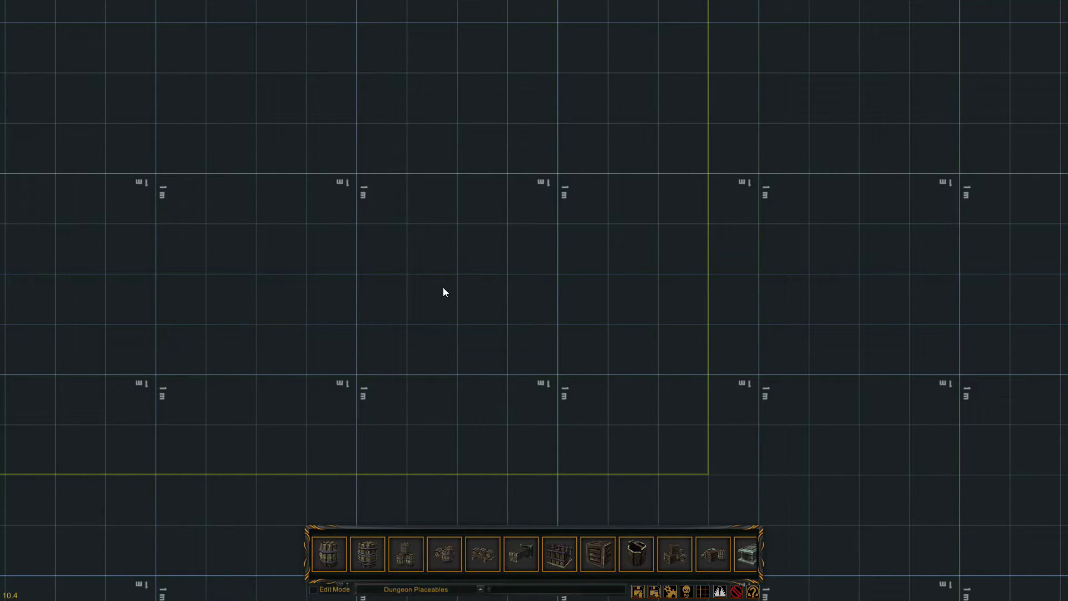
# - Hide the whole interface overlay to view only the map grid, and bring the overlay back
pyautogui.press('Tab')
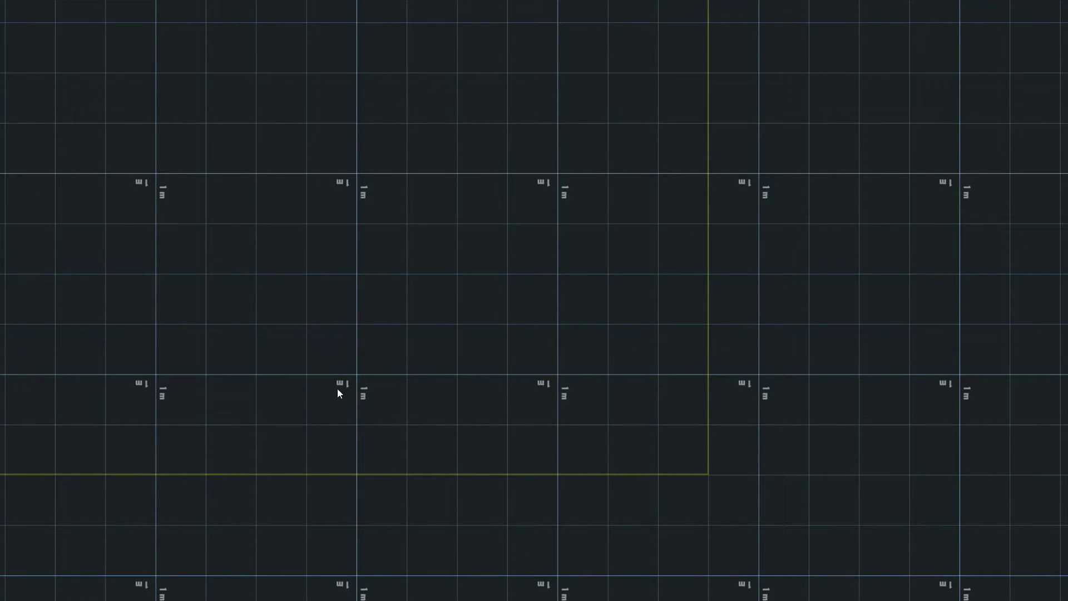
pyautogui.press('Tab')
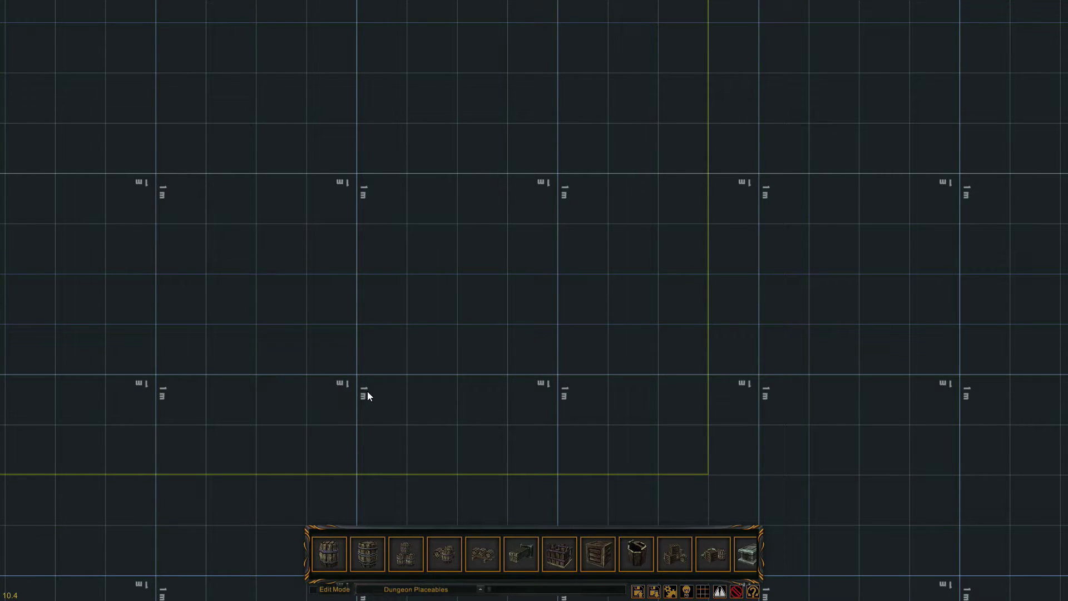
pyautogui.click(388, 365)
# - Darken the map by raising Time Lighting to its maximum in the Lighting System, and close the lighting settings
pyautogui.click(686, 590)
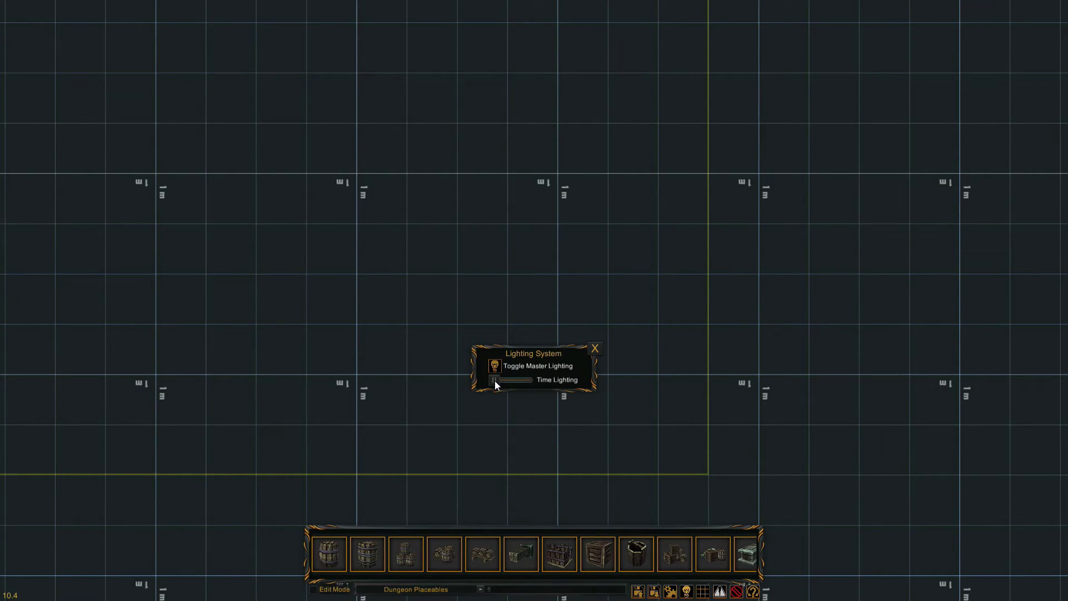
pyautogui.moveTo(495, 381); pyautogui.dragTo(536, 383)
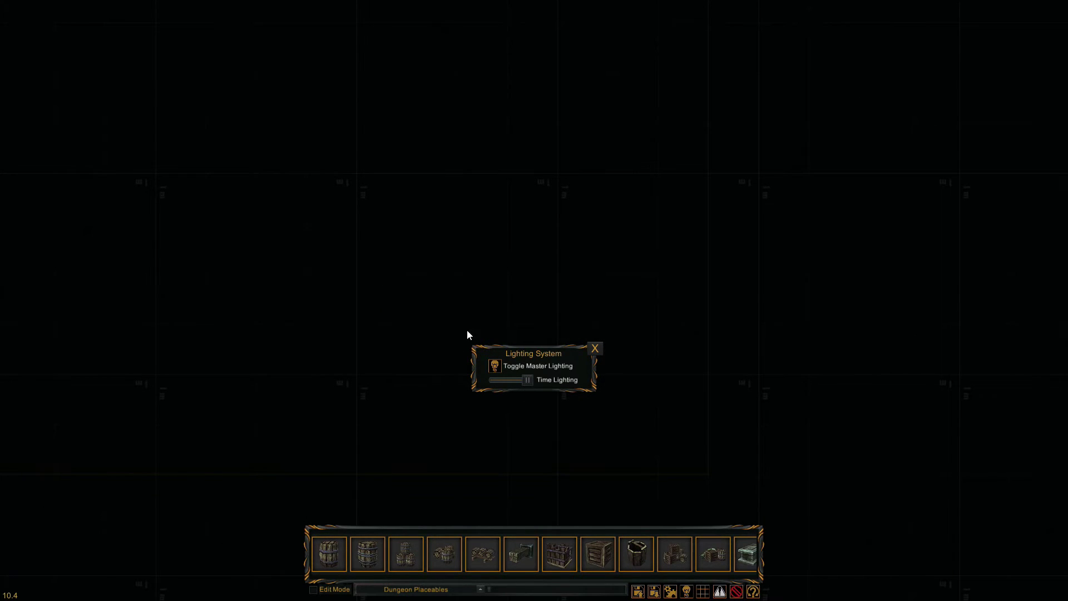
pyautogui.click(600, 348)
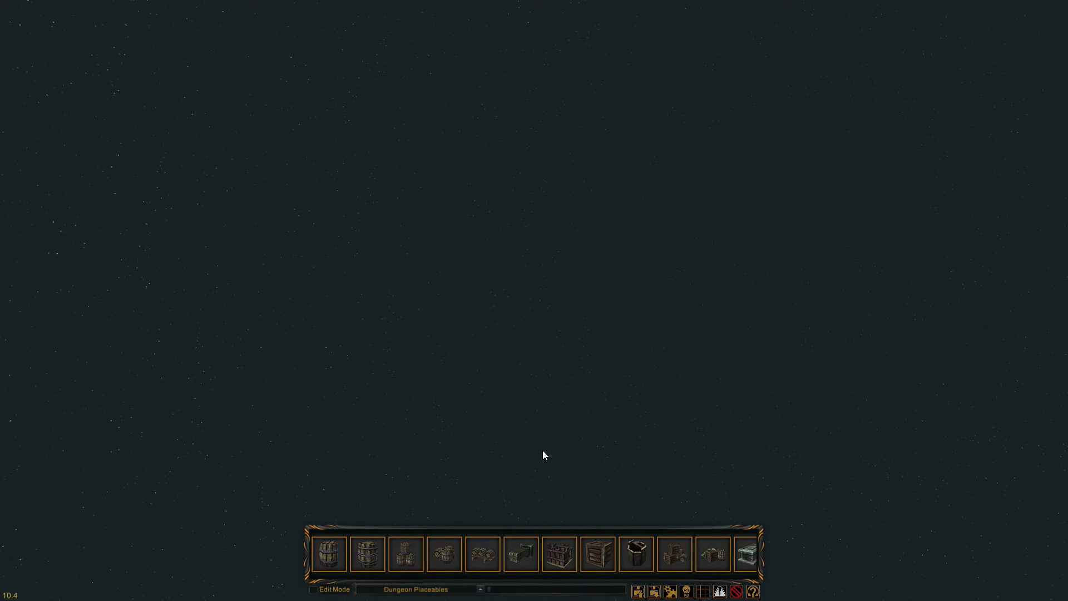
# - Show the grid again, toggle the master lighting to brighten the map, and close the lighting settings
pyautogui.press('g')
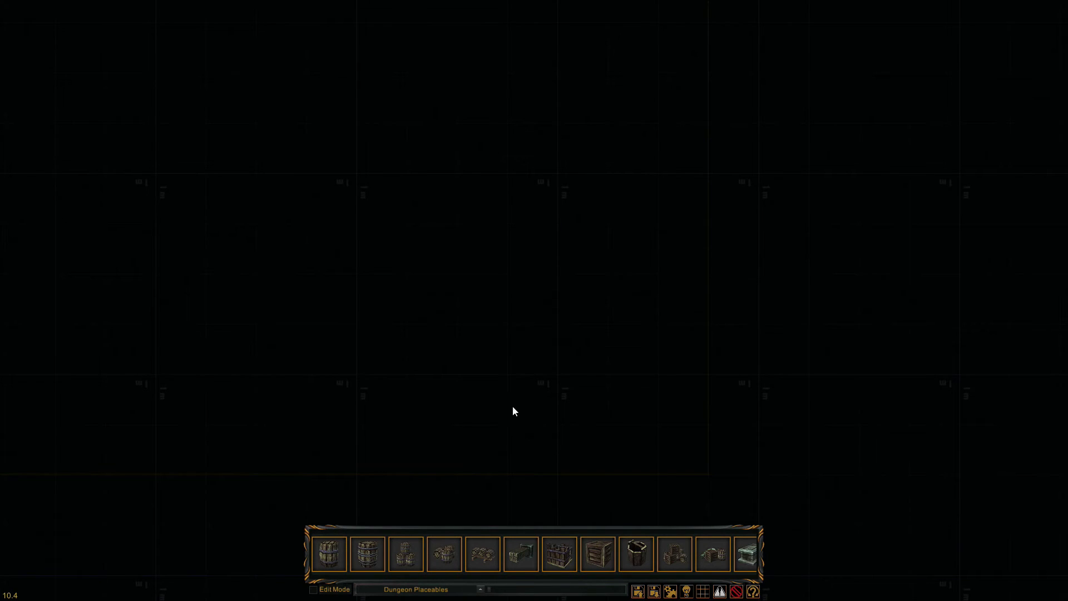
pyautogui.click(687, 590)
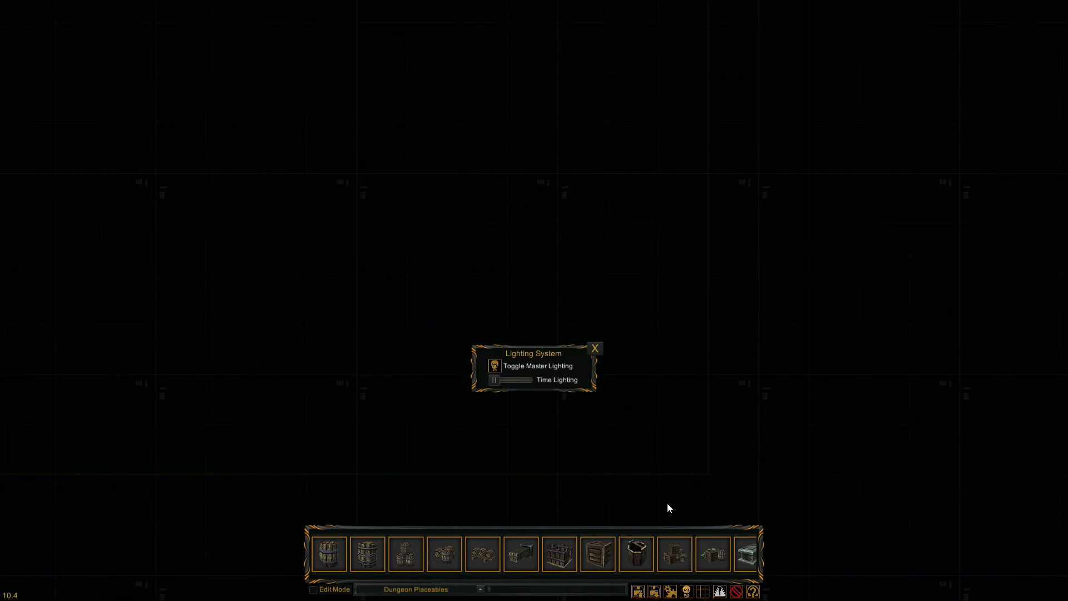
pyautogui.click(495, 368)
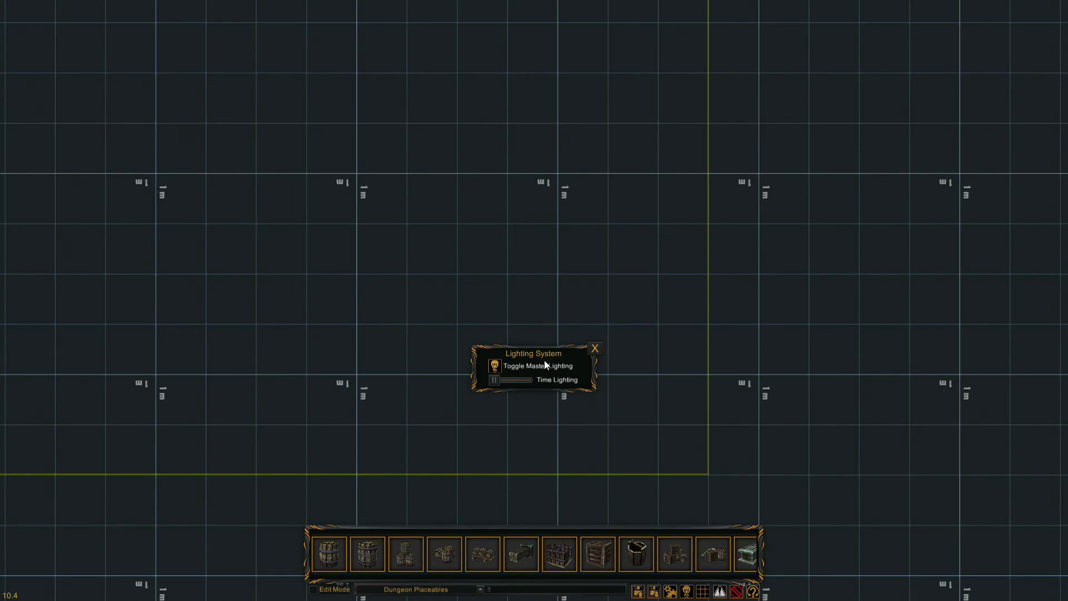
pyautogui.click(595, 349)
# - Rotate the top-down view around the yellow-outlined area until the grid is nearly straight, viewing it from slightly farther away
pyautogui.scroll(-3, 365, 300)
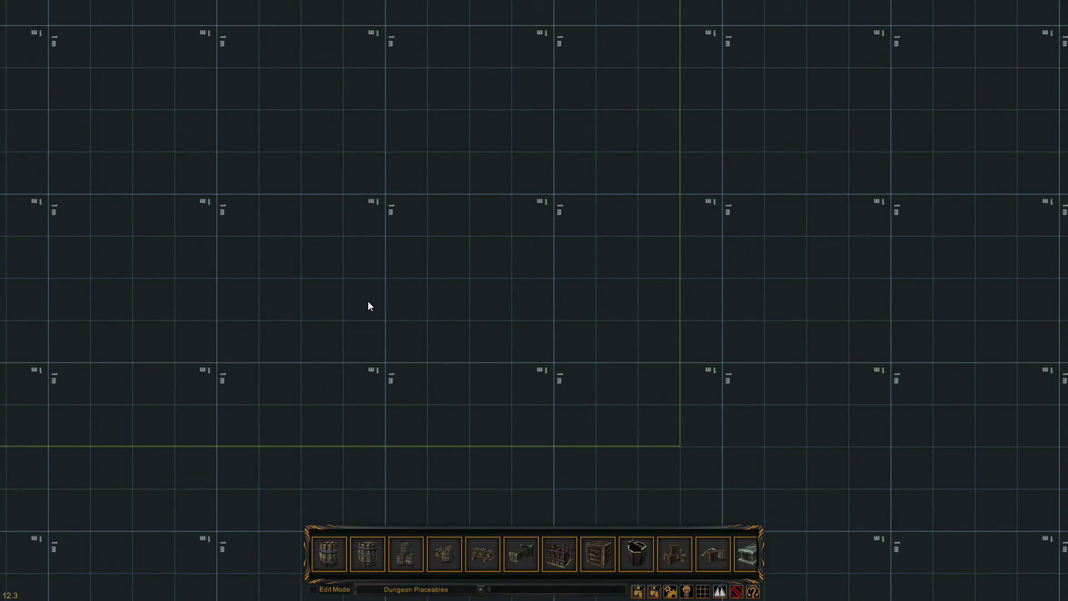
pyautogui.press('e')
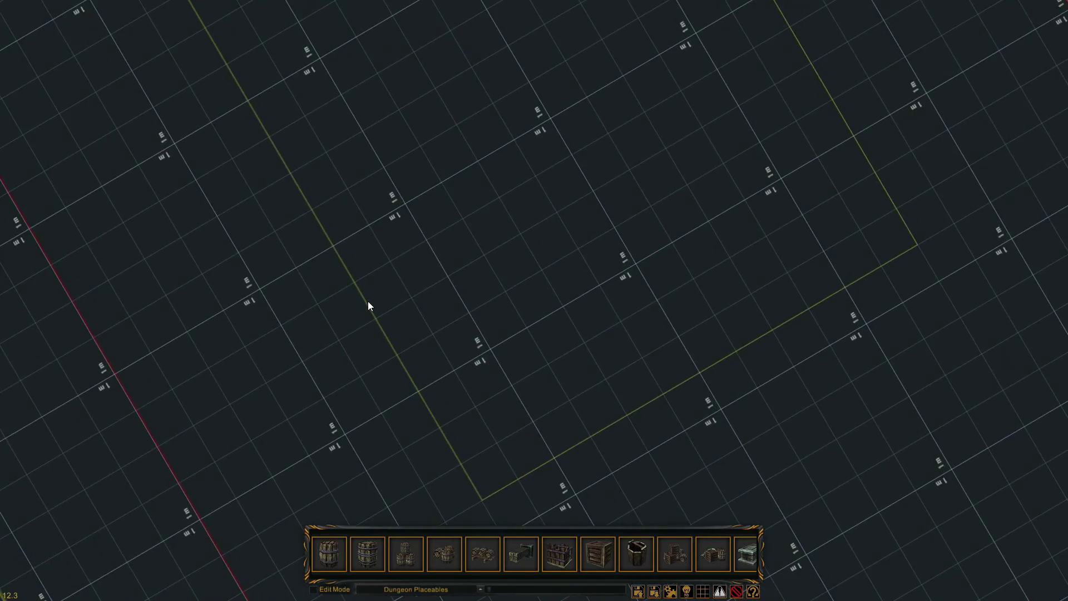
pyautogui.press('e')
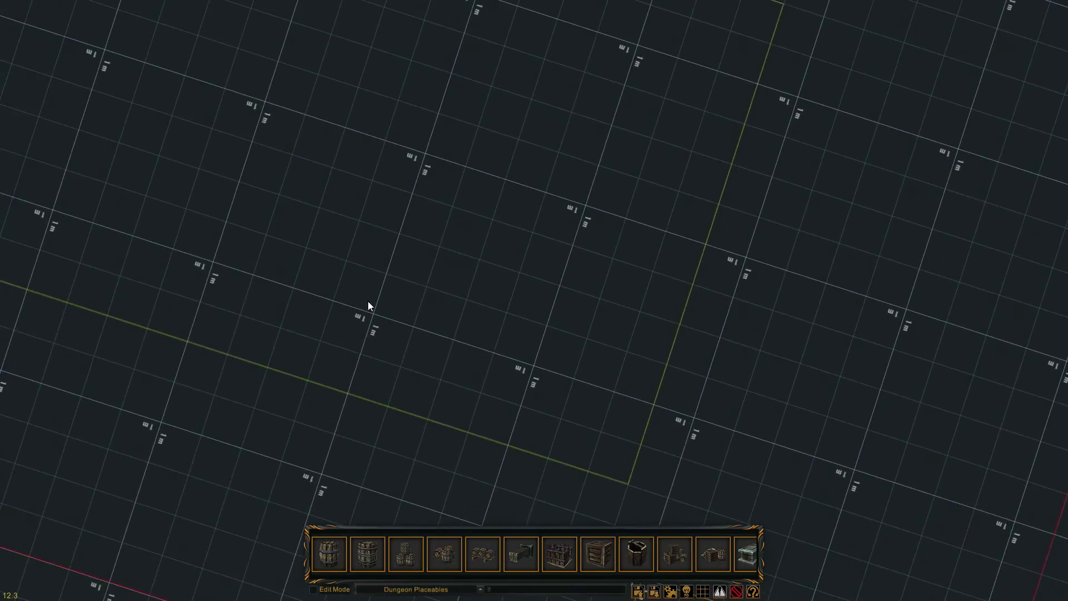
pyautogui.press('e')
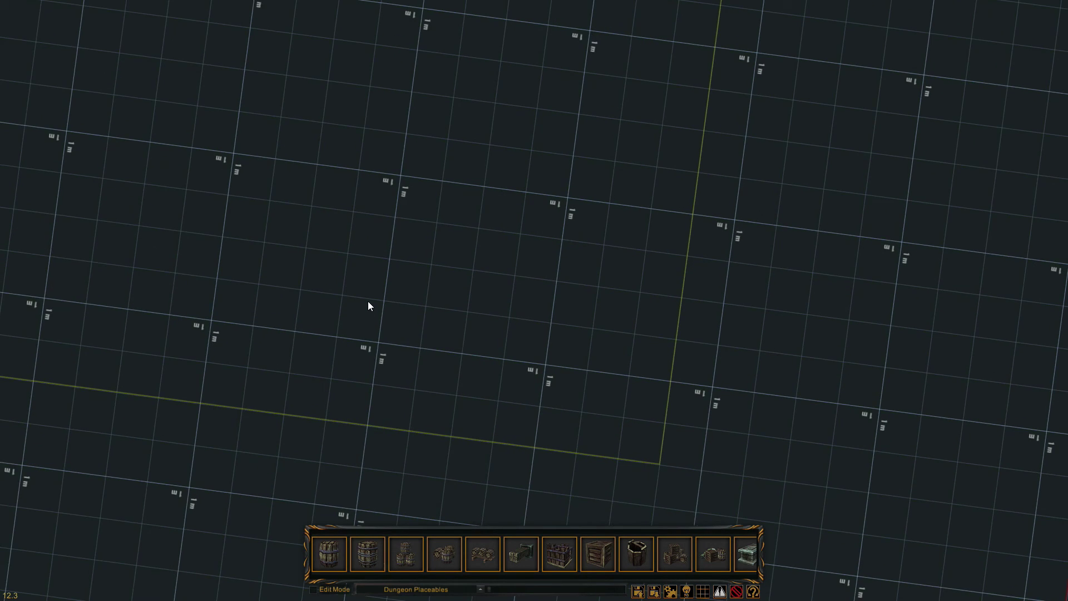
pyautogui.press('e')
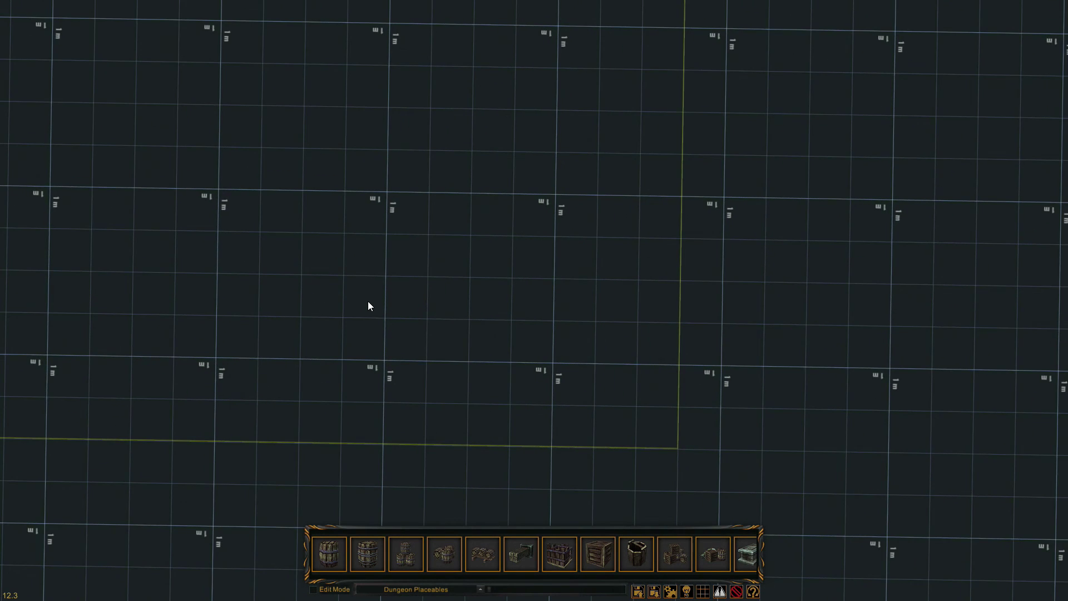
pyautogui.press('e')
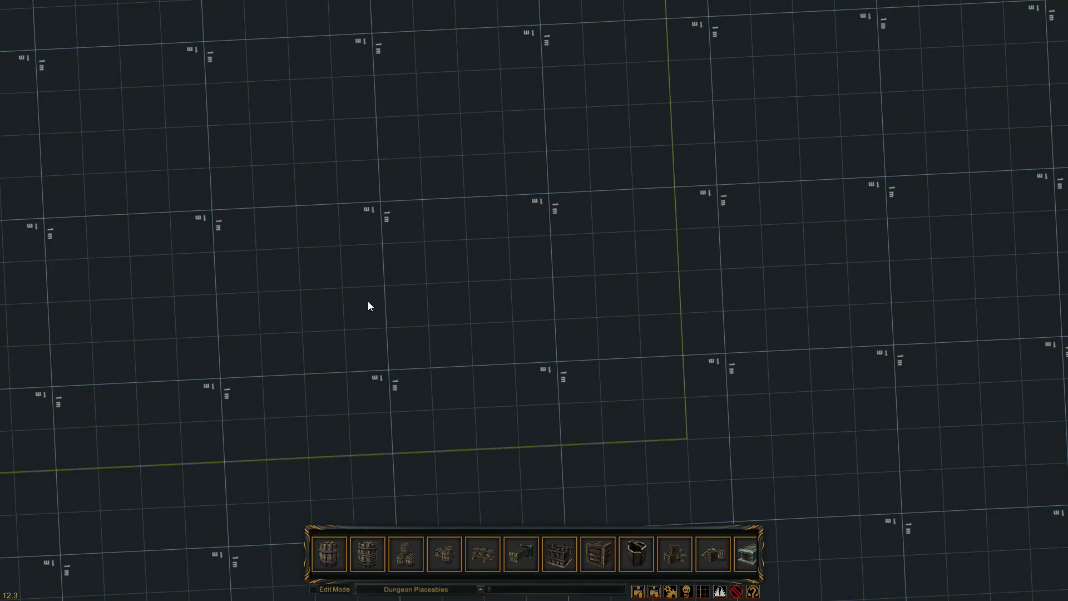
pyautogui.press('e')
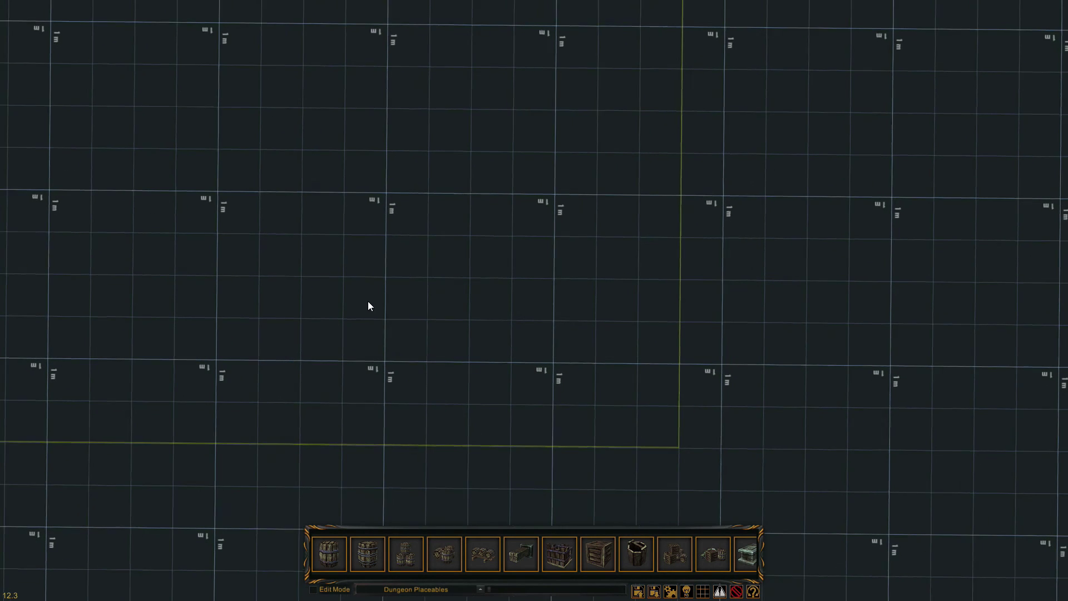
pyautogui.scroll(-2, 390, 272)
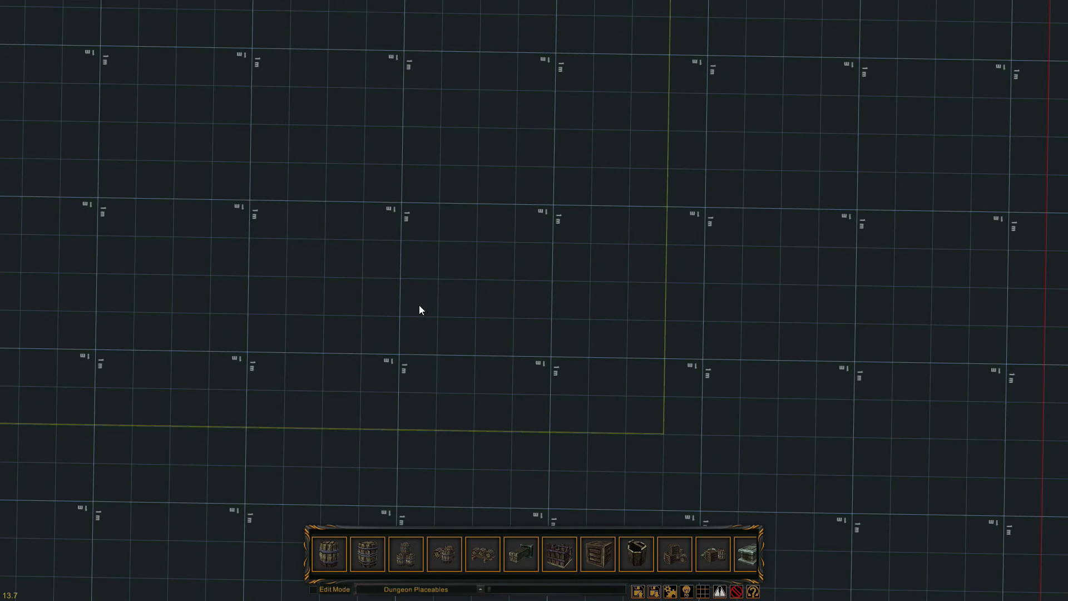